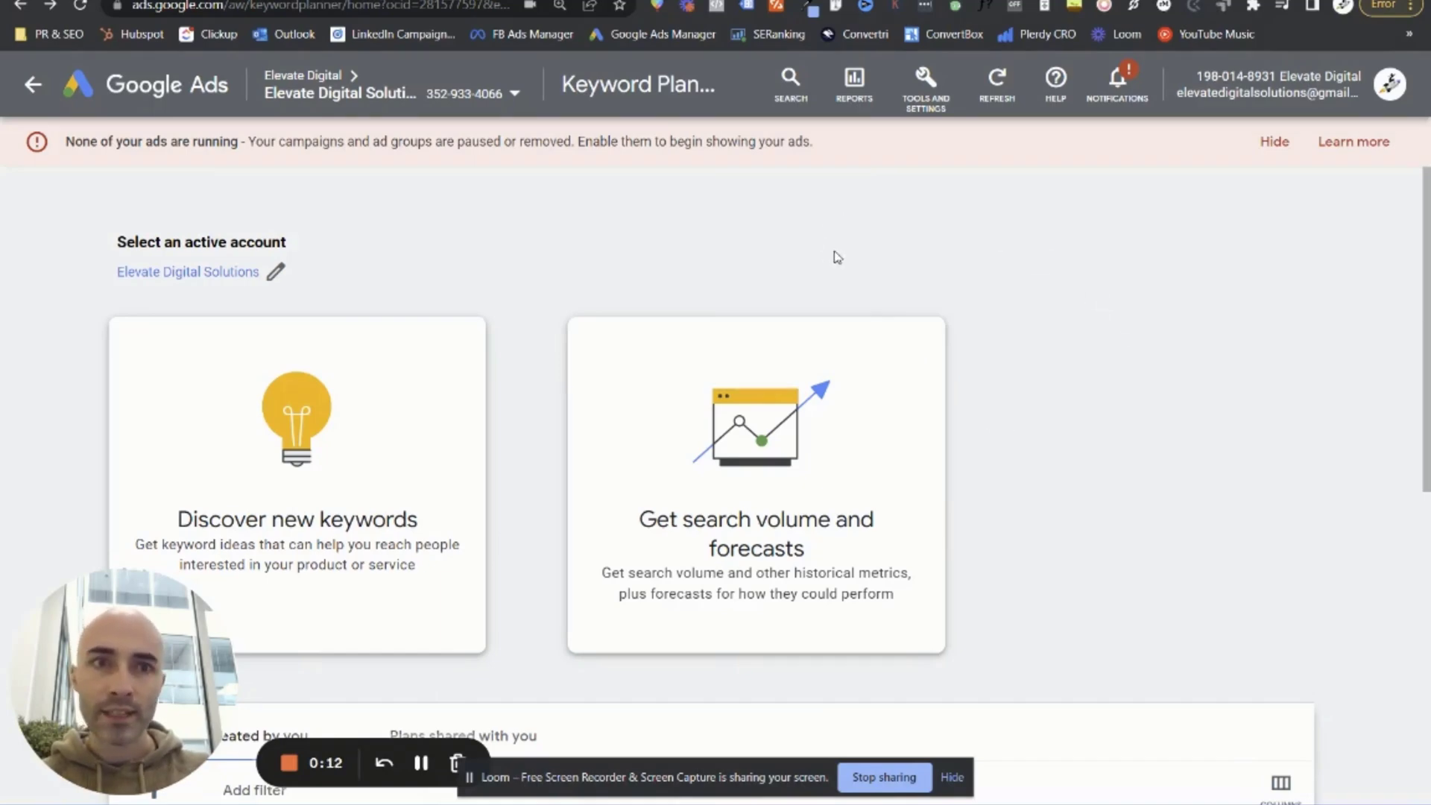
Glance at Tools and Settings, then start a 'Get search volume and forecasts' keyword lookup
click(925, 105)
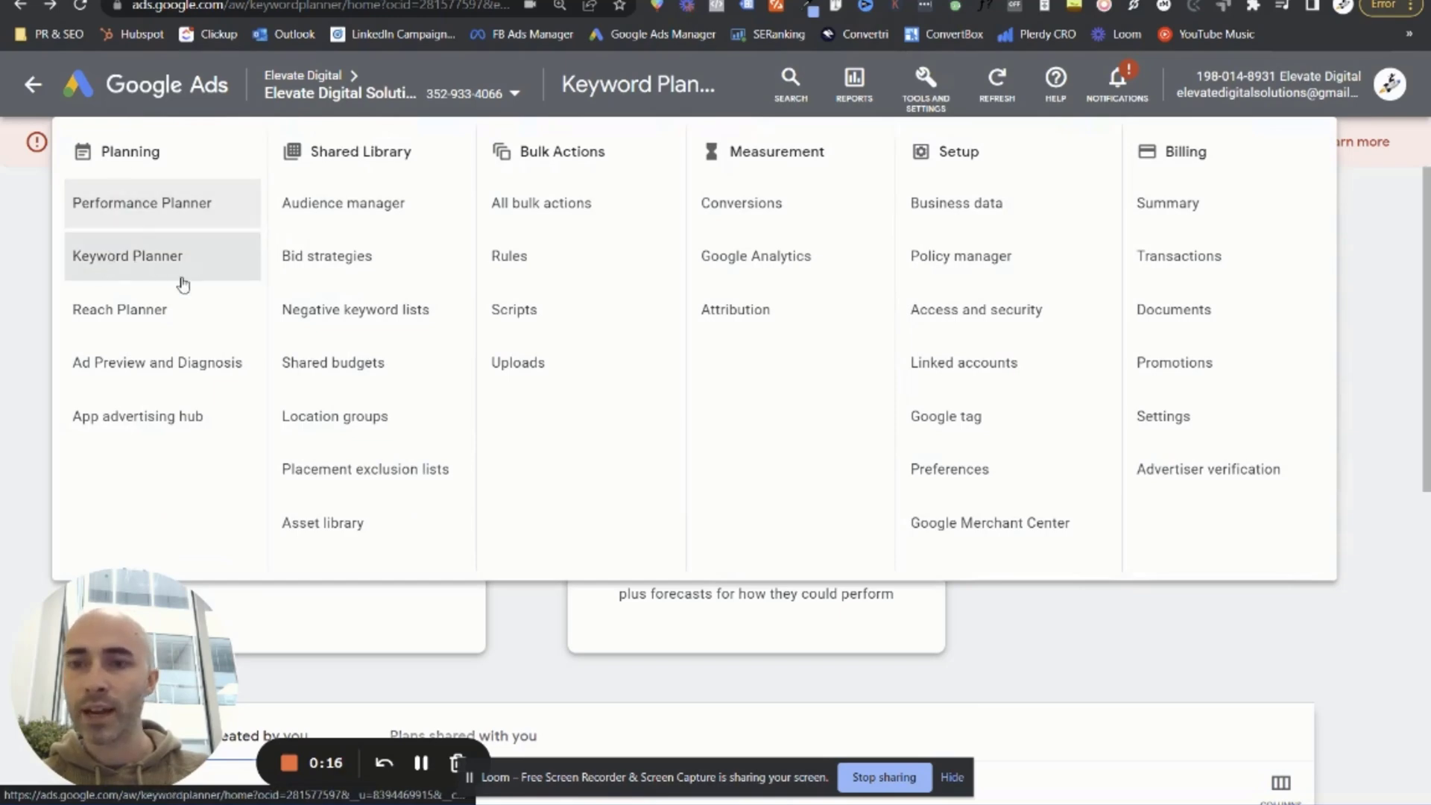
click(1389, 314)
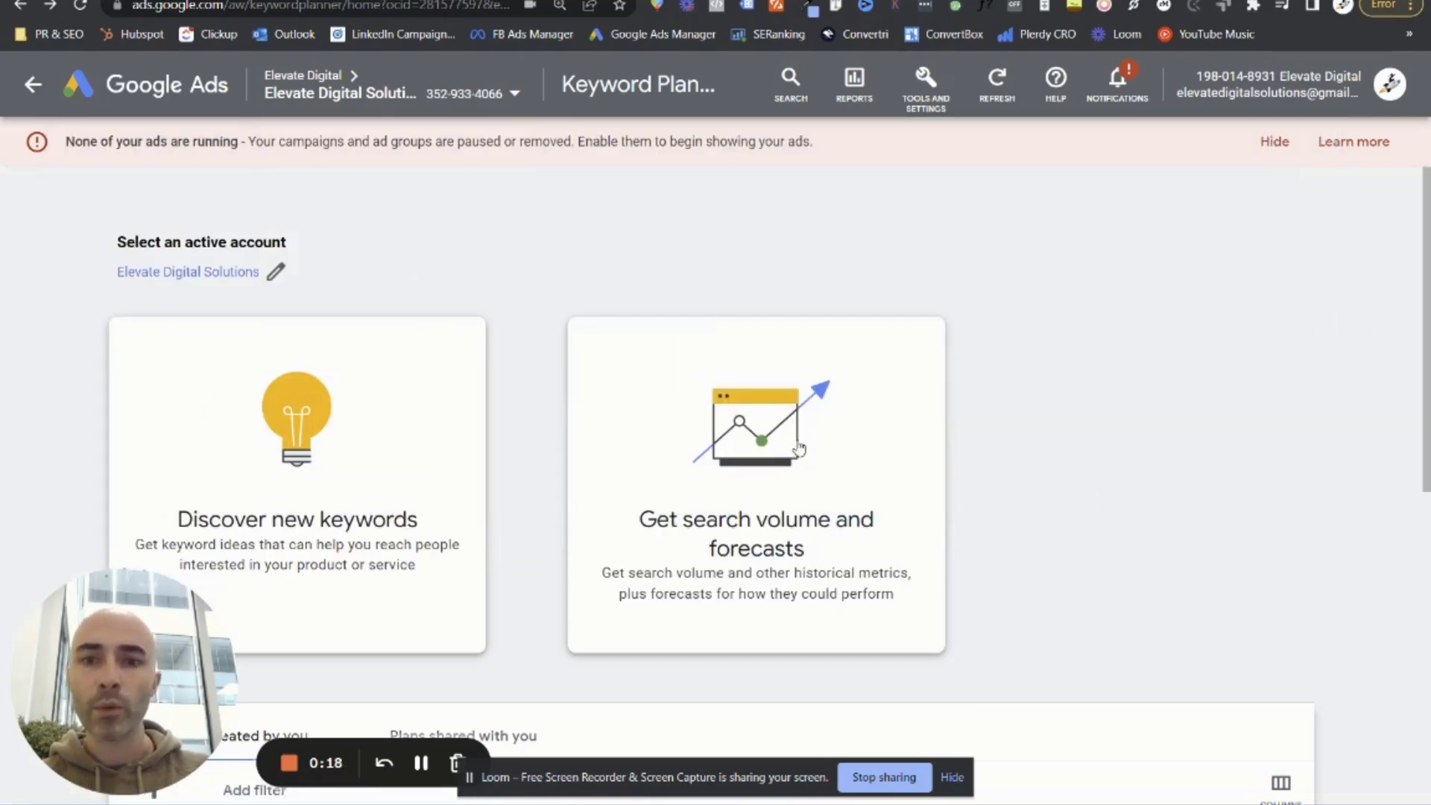
click(749, 500)
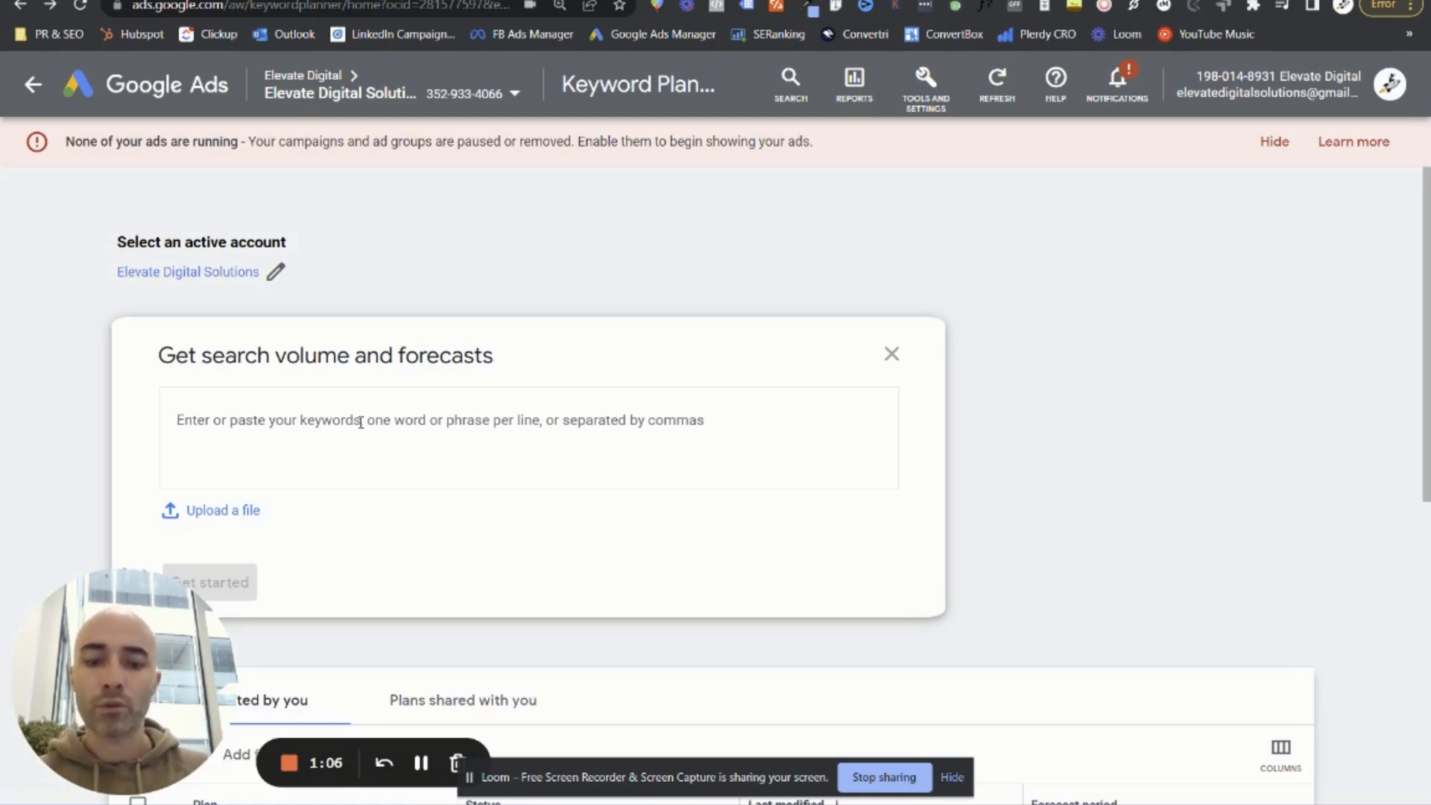
Enter keywords 'how to stop bad breath, causes of bad breath, dentist, dental surgery'
text(how to d)
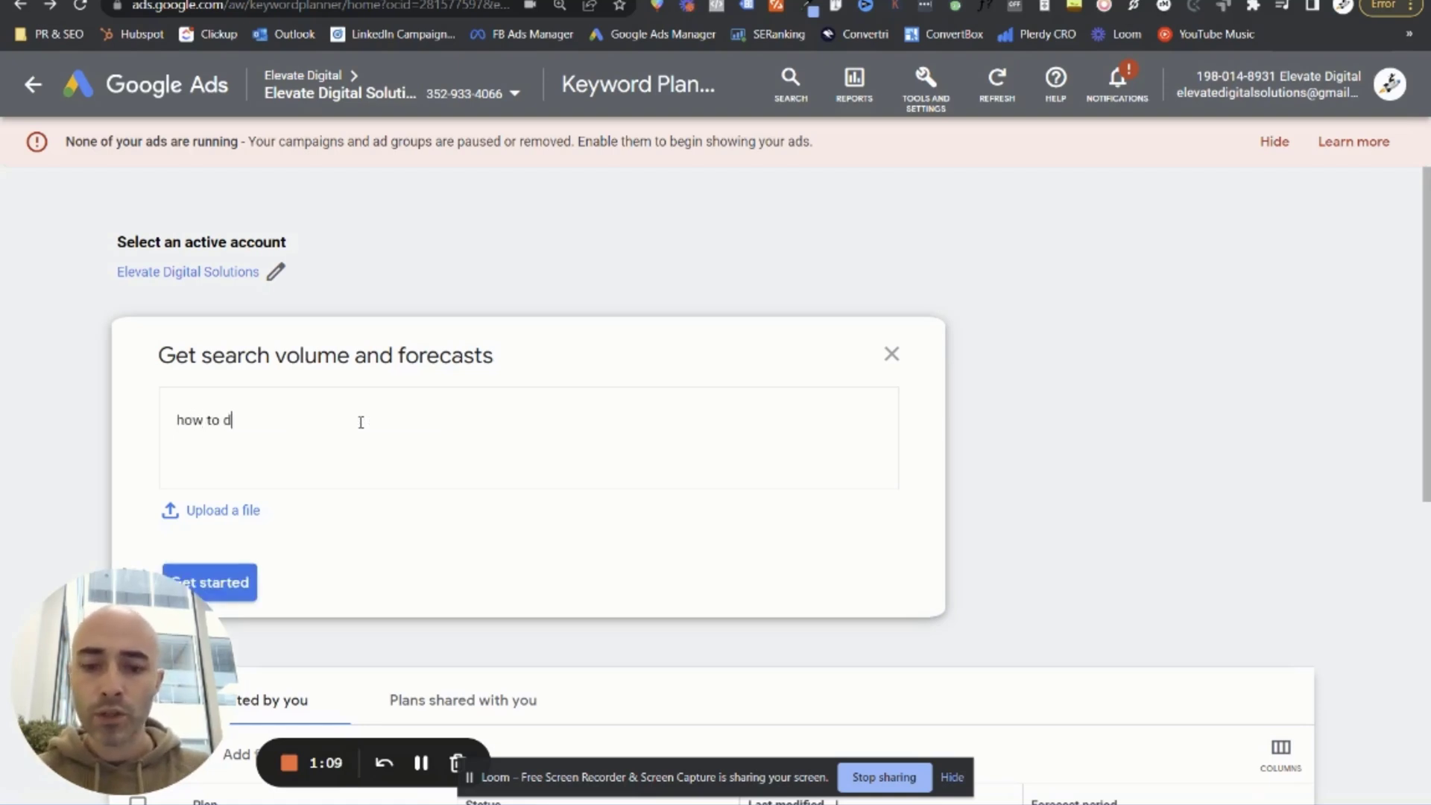
key(BackSpace)
text(stop bad breath, causes of bad breath,)
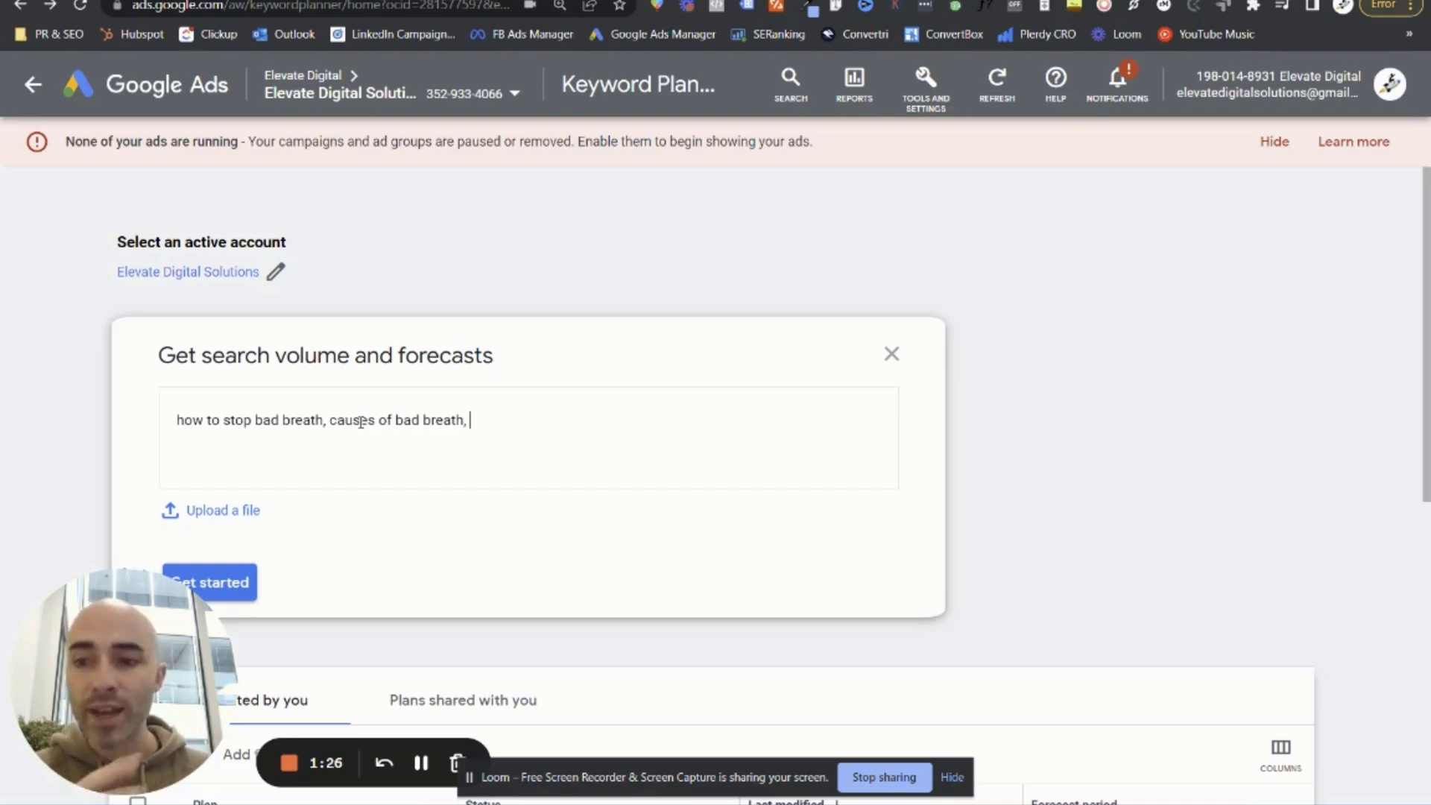
text(dentist)
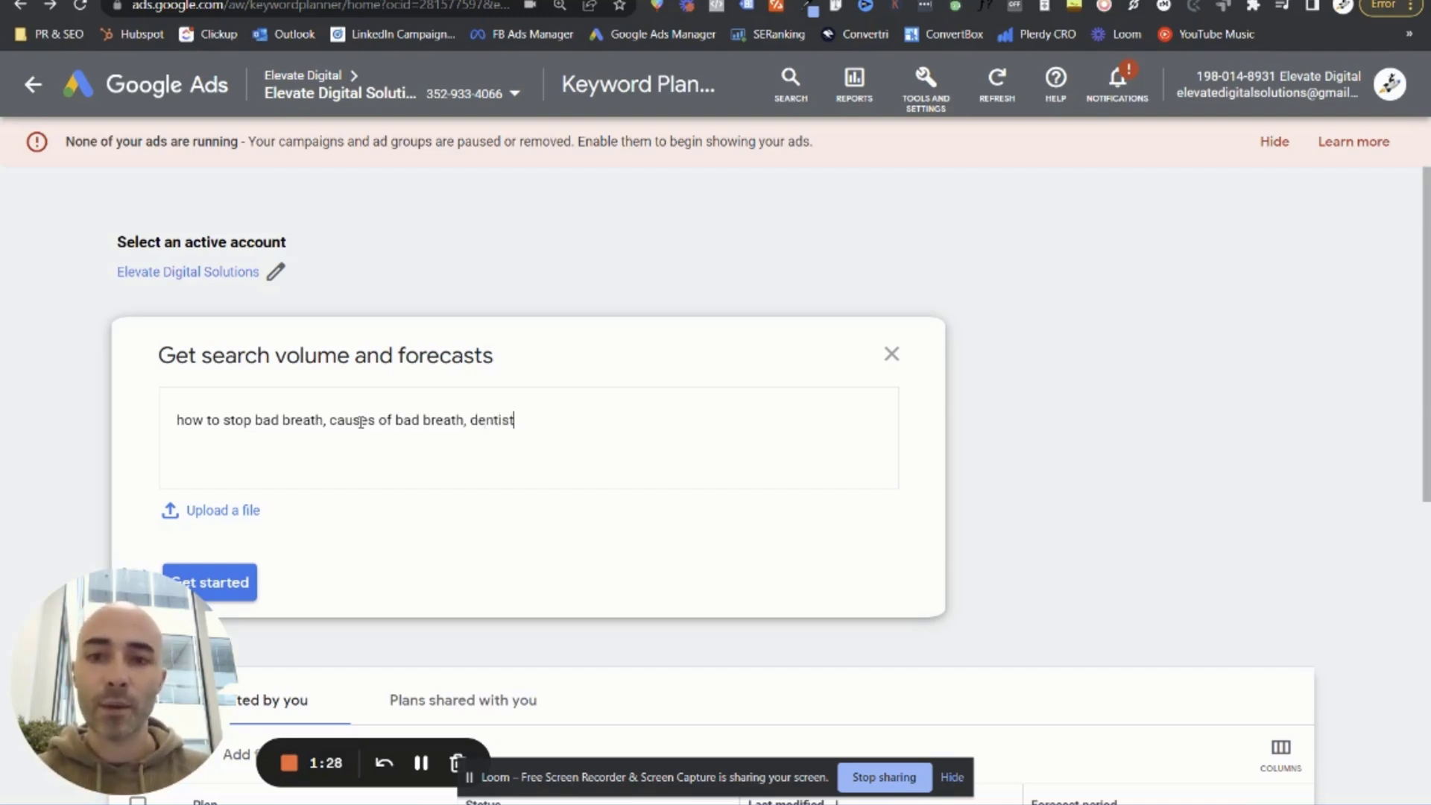
text(, dental surgery)
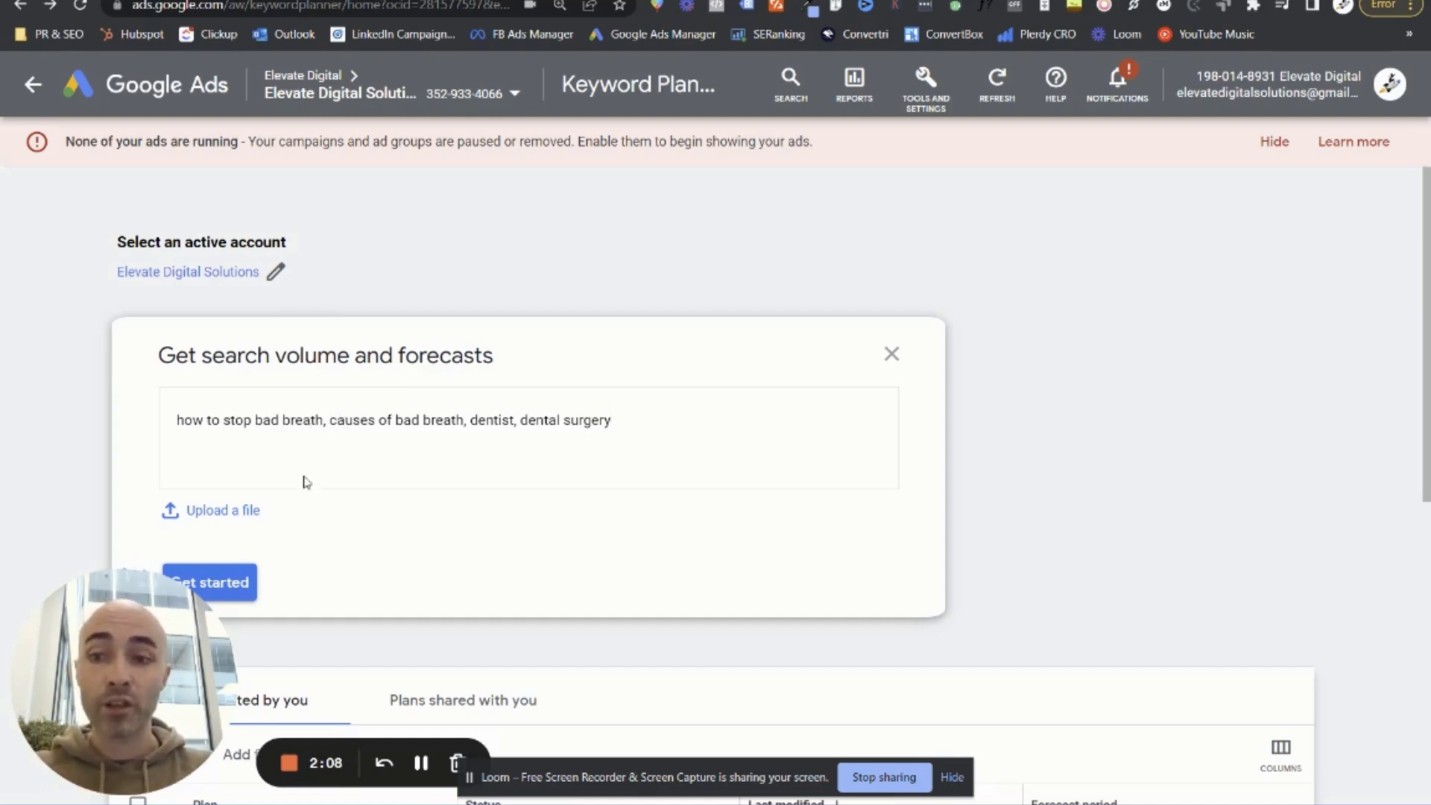
Get forecasts for the four keywords and scroll down to their volume and CPC table
click(246, 585)
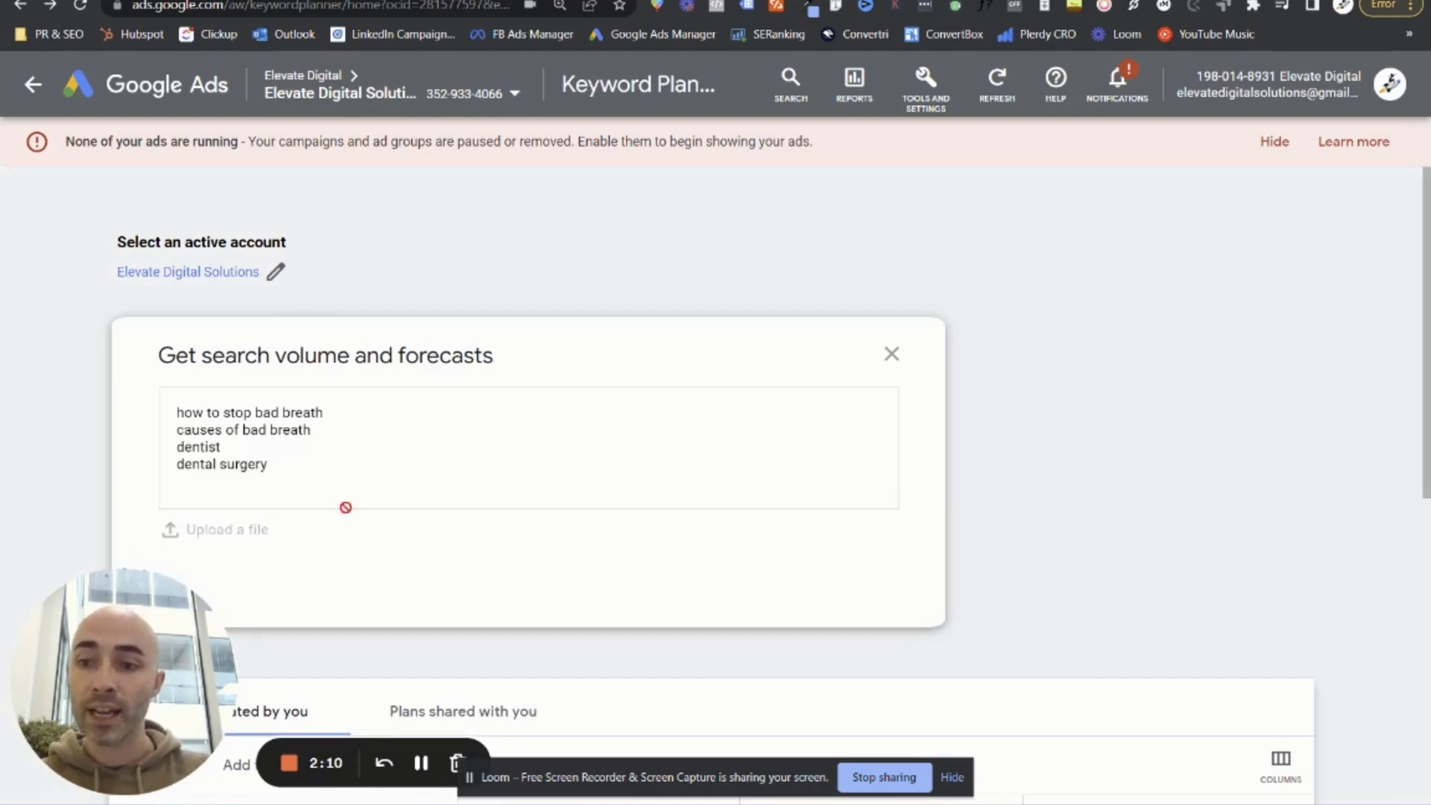
scroll(457, 499, down, 3)
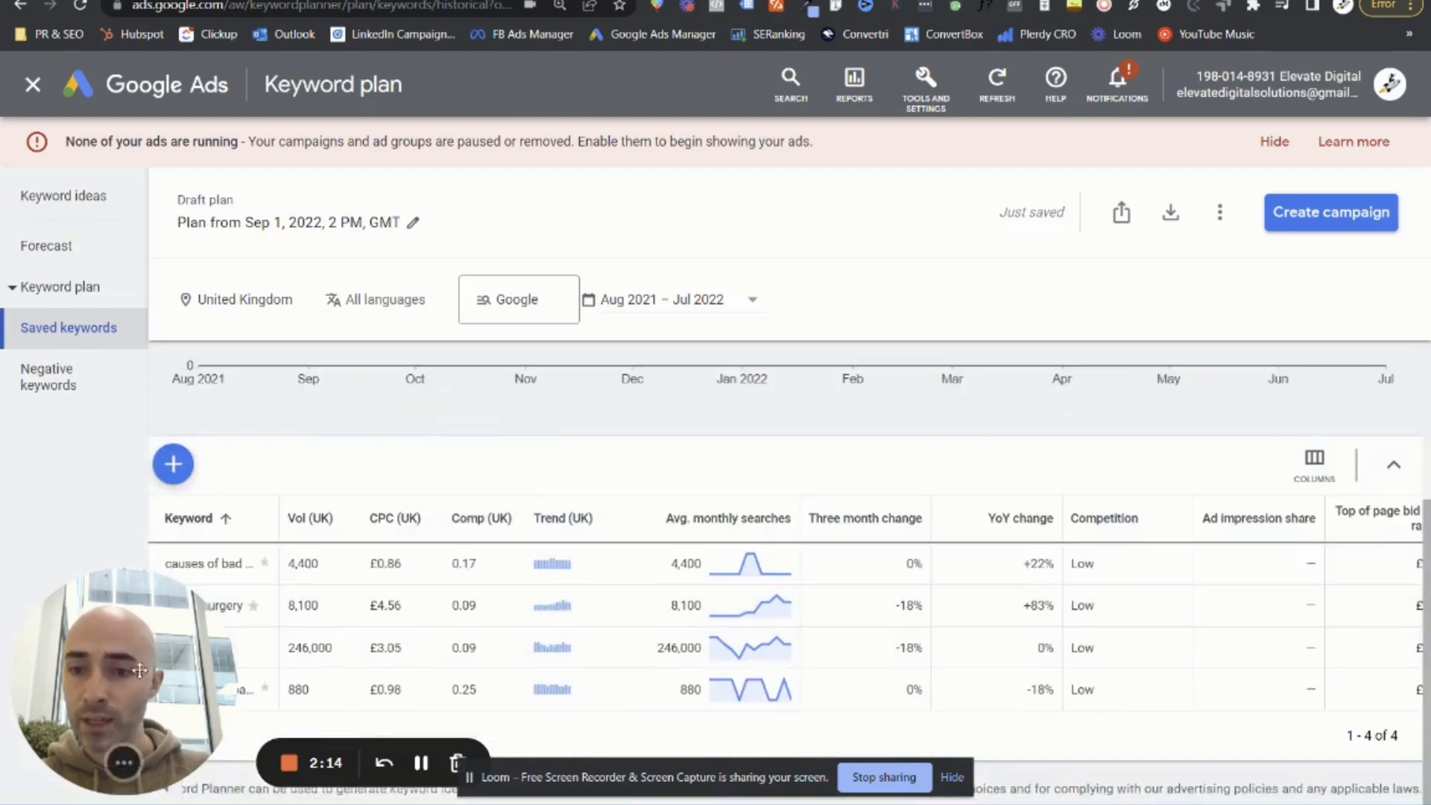
drag(149, 663, 768, 637)
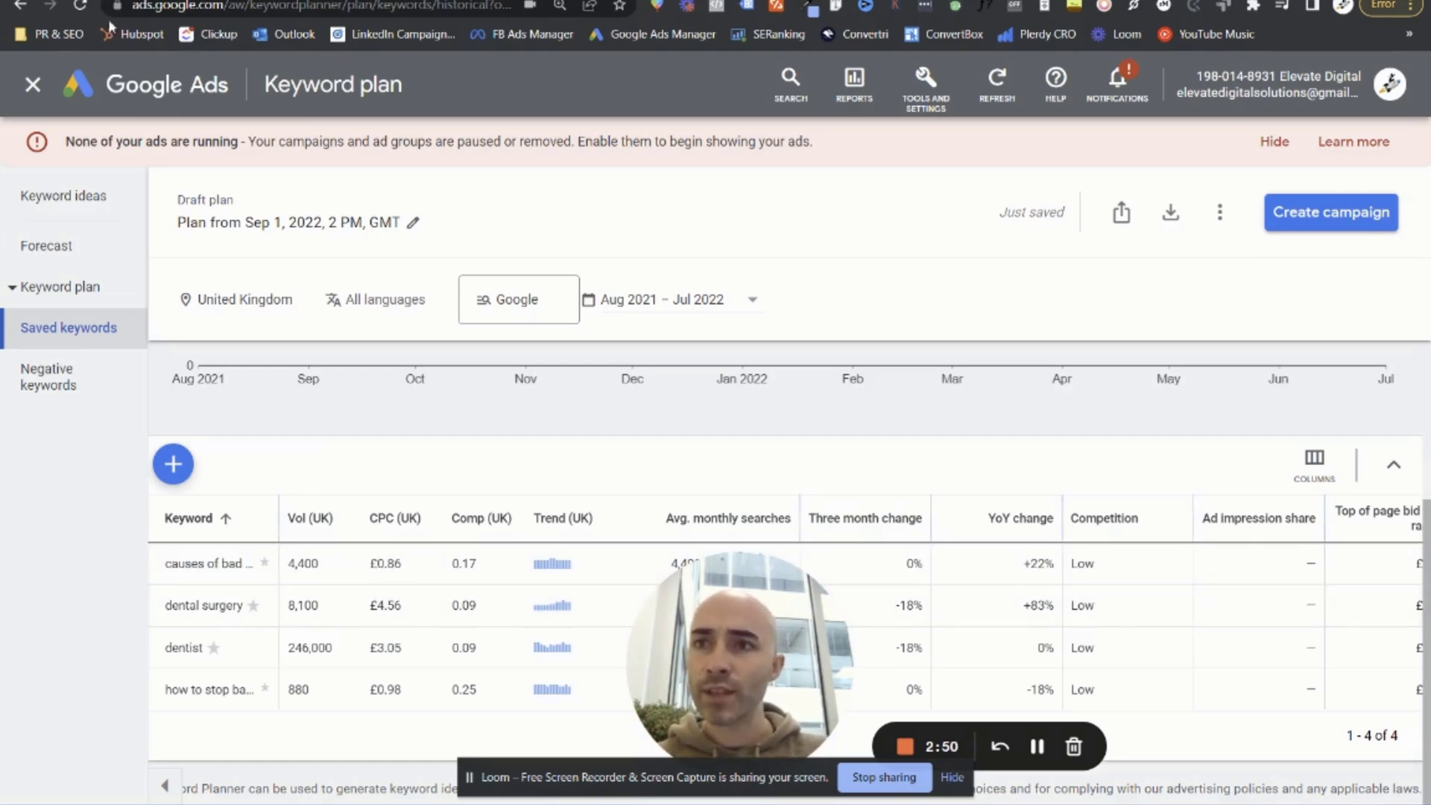
Scroll through the Client Planning Document model and select the £0.84 Current Average CPC cell
key(ctrl+Tab)
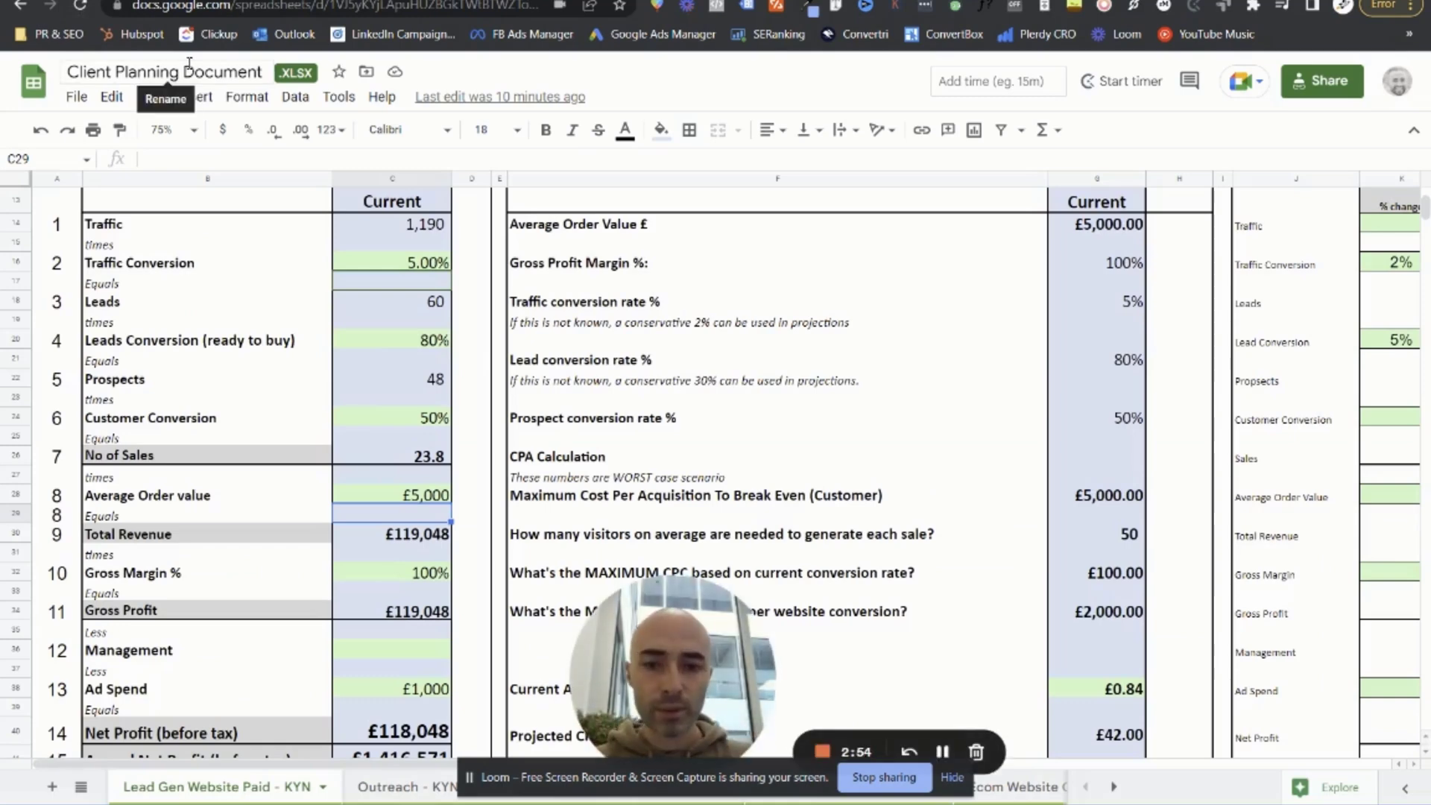
scroll(864, 514, up, 5)
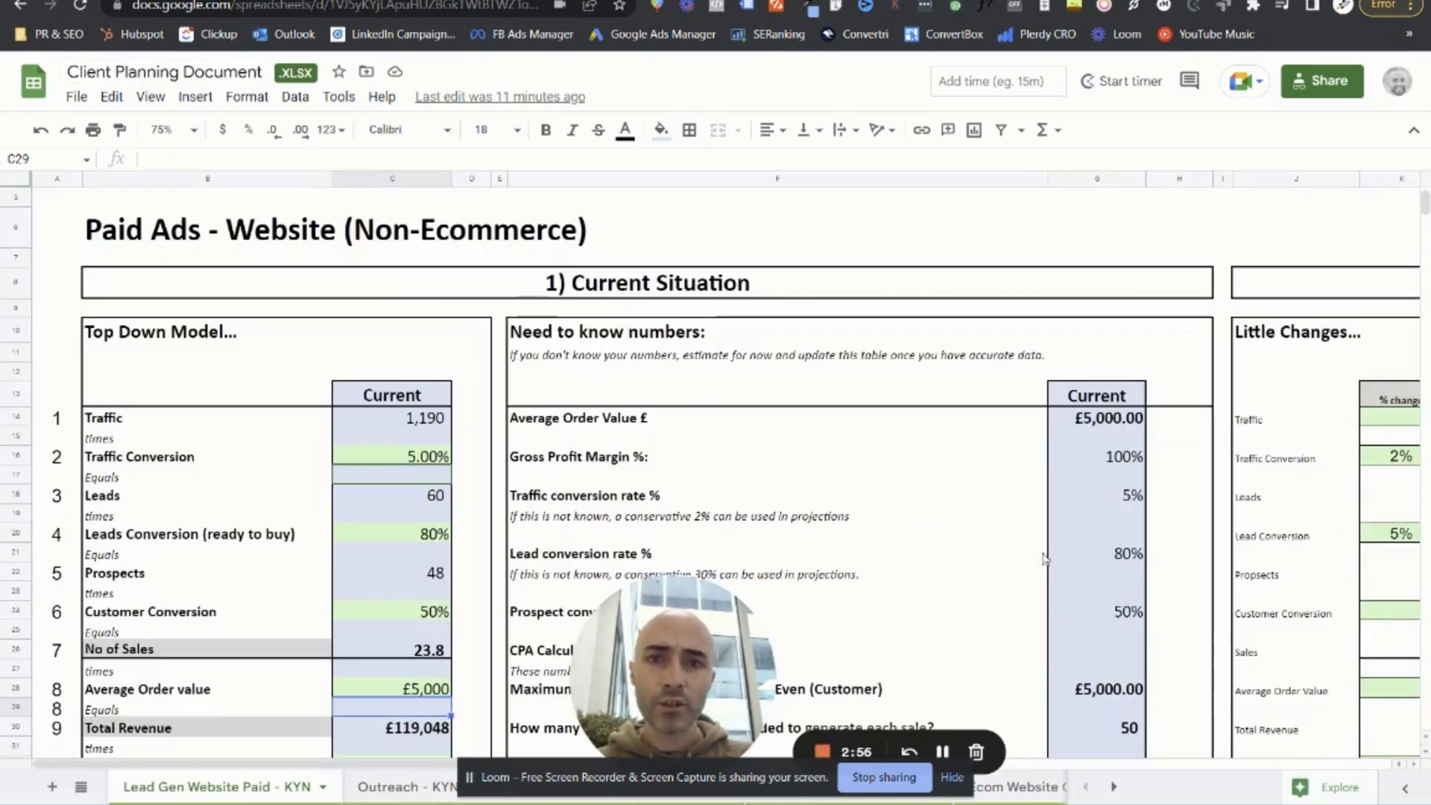
scroll(874, 587, down, 4)
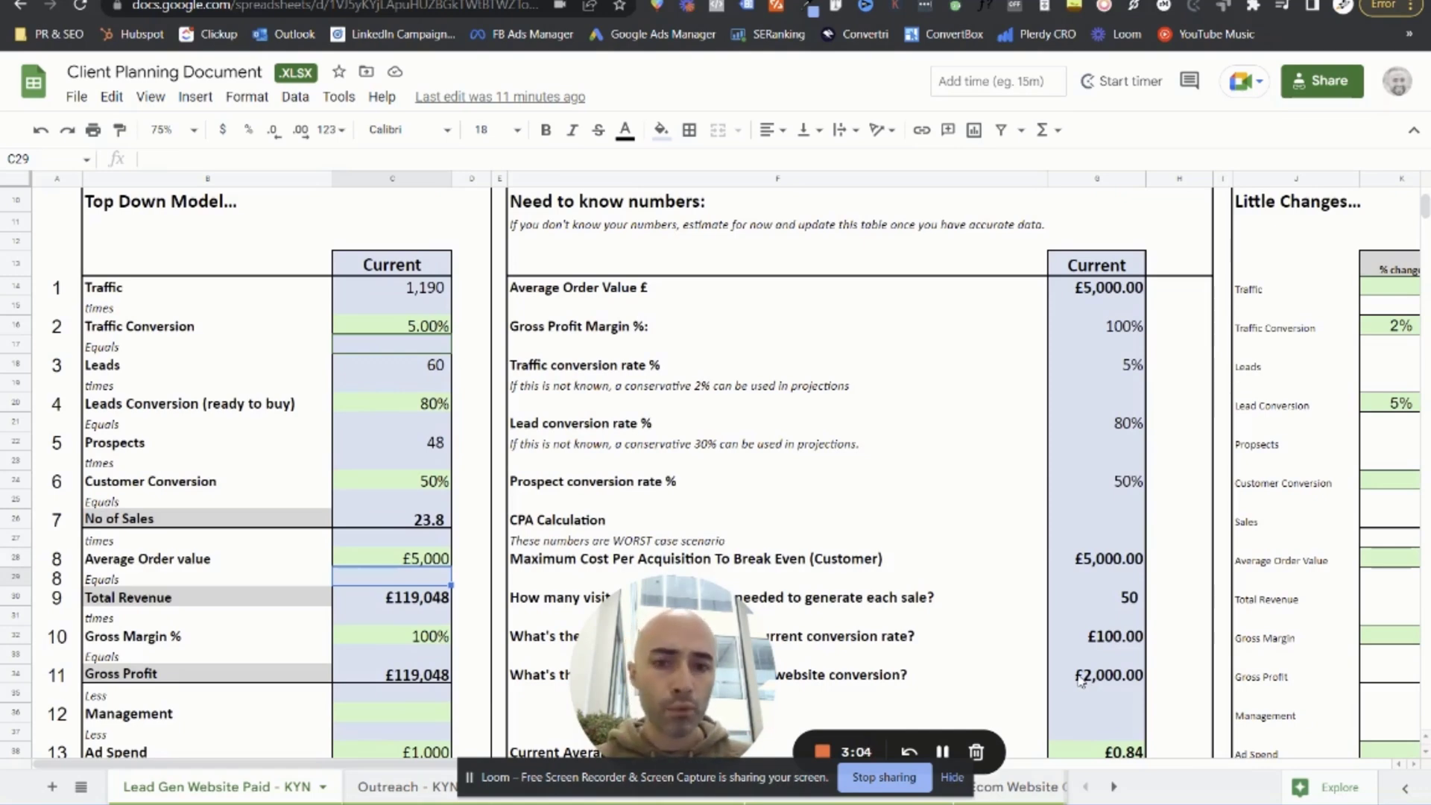
scroll(1079, 682, down, 2)
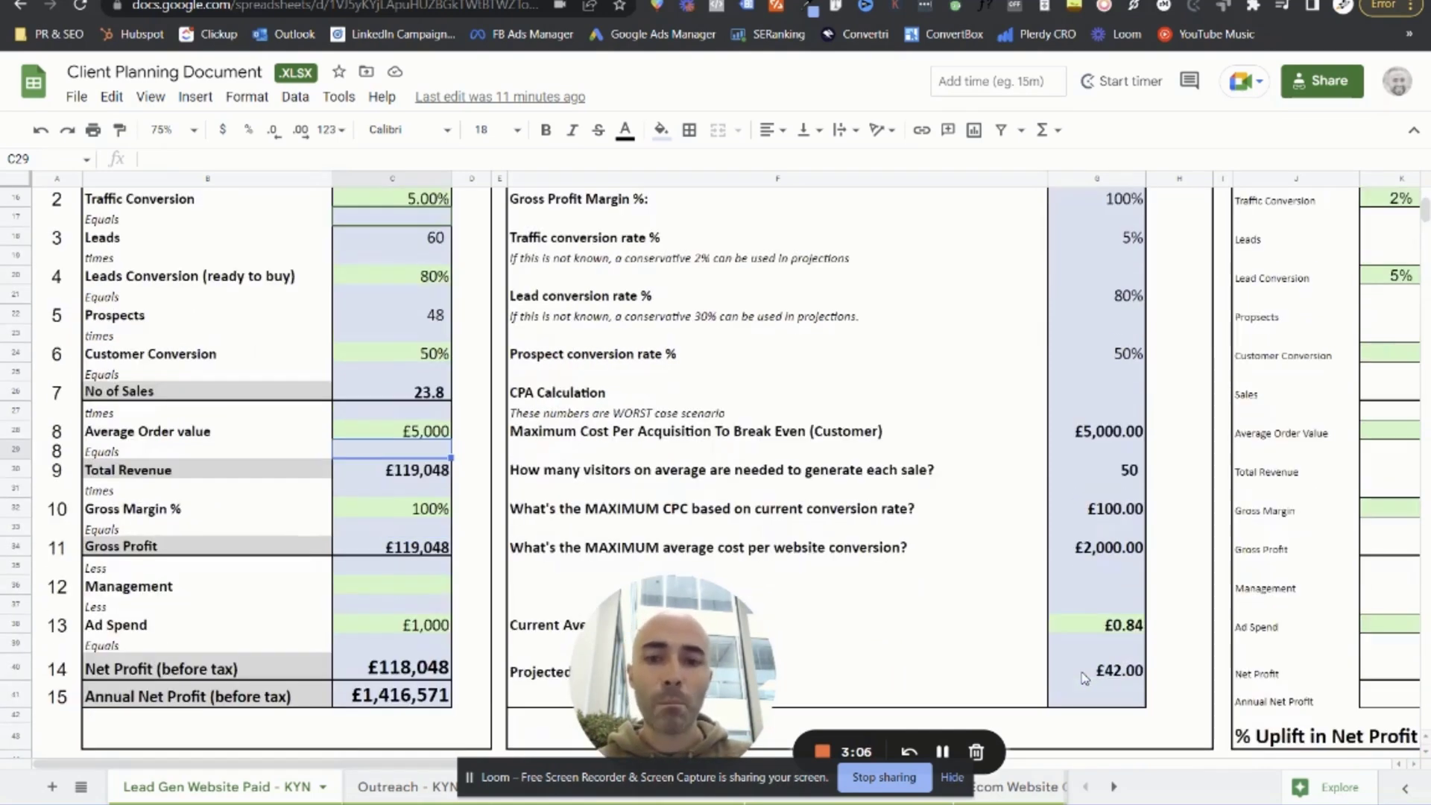
click(1109, 630)
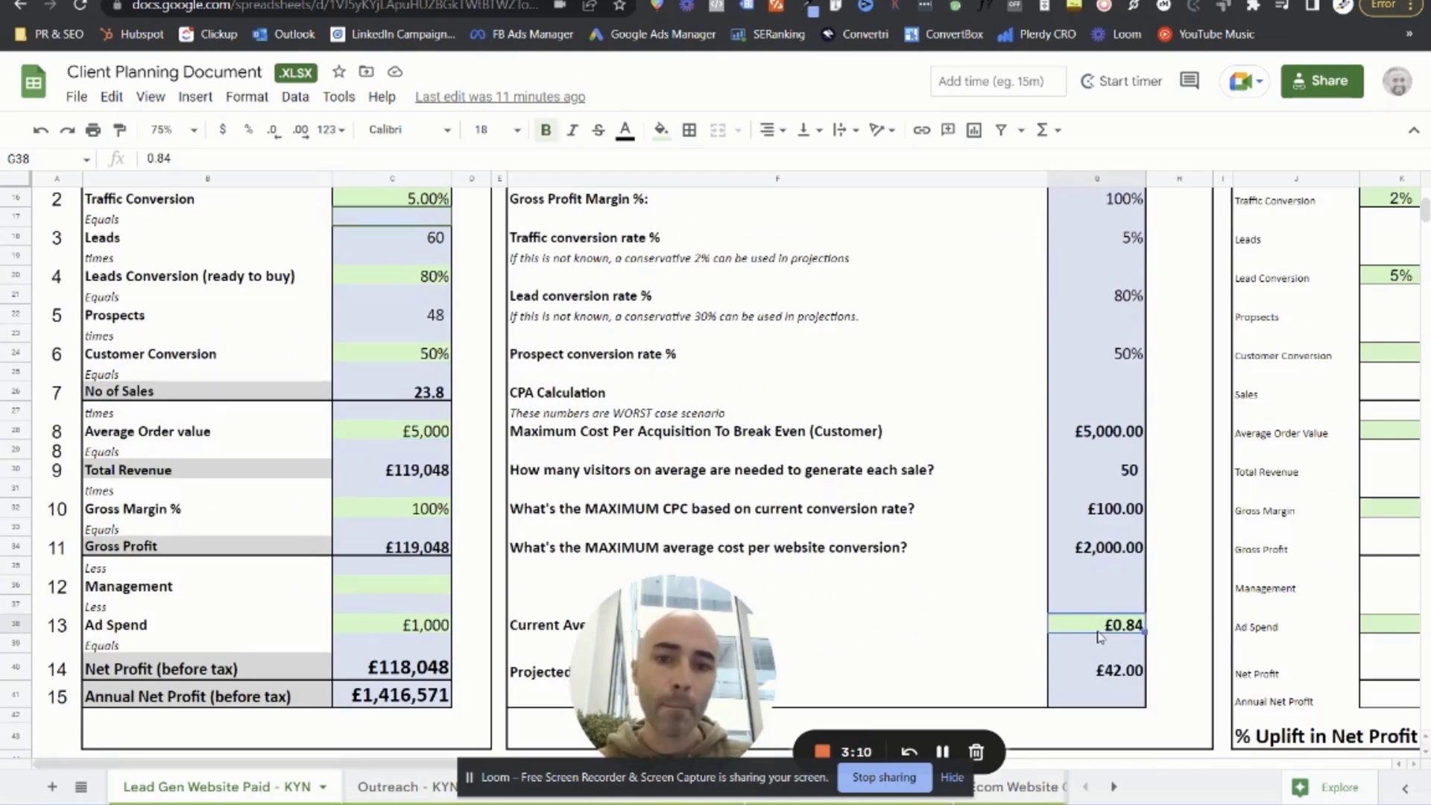
drag(628, 680, 69, 693)
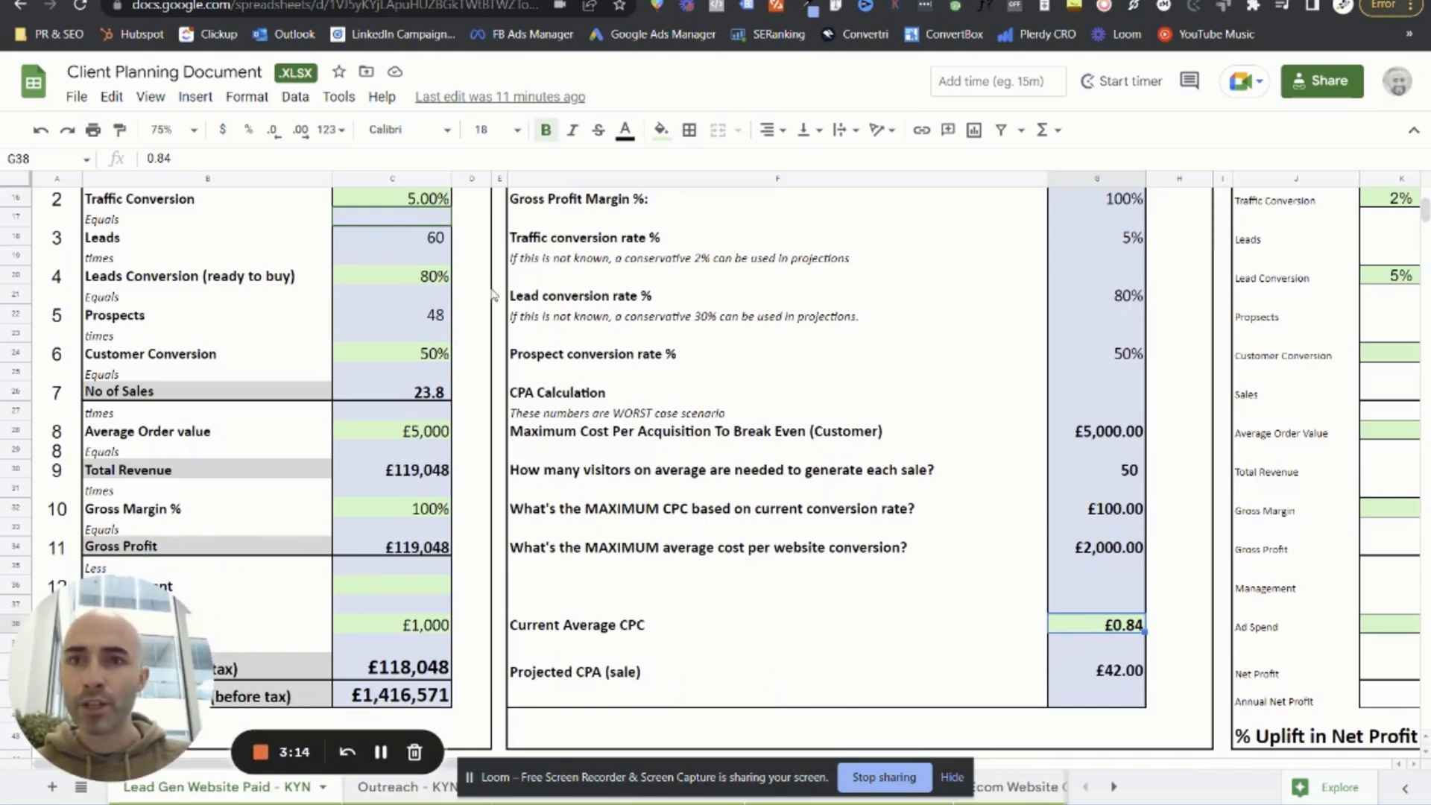
Enter dental surgery's £4.56 CPC from the keyword plan as the Current Average CPC
key(ctrl+Tab)
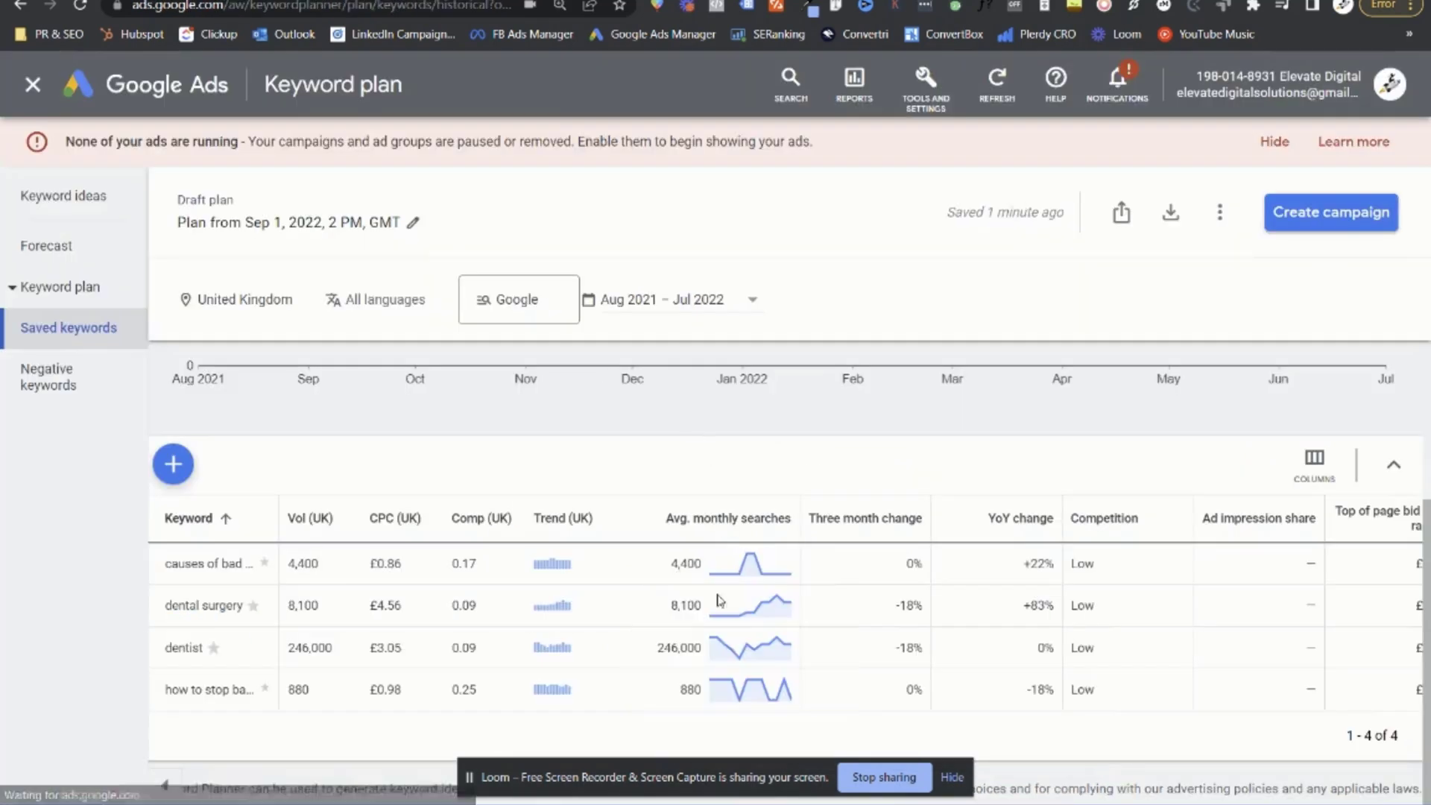
key(ctrl+shift+Tab)
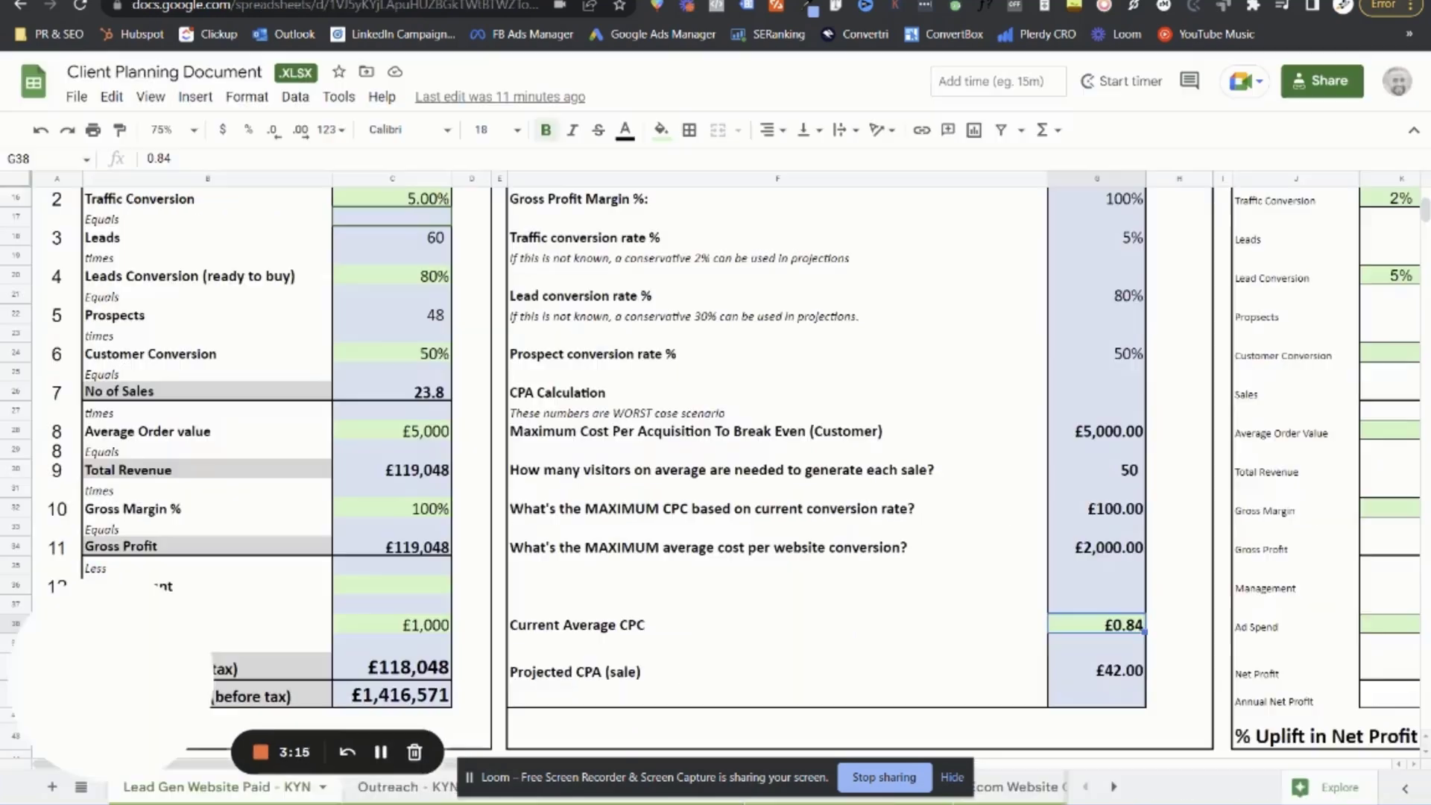
text(0.)
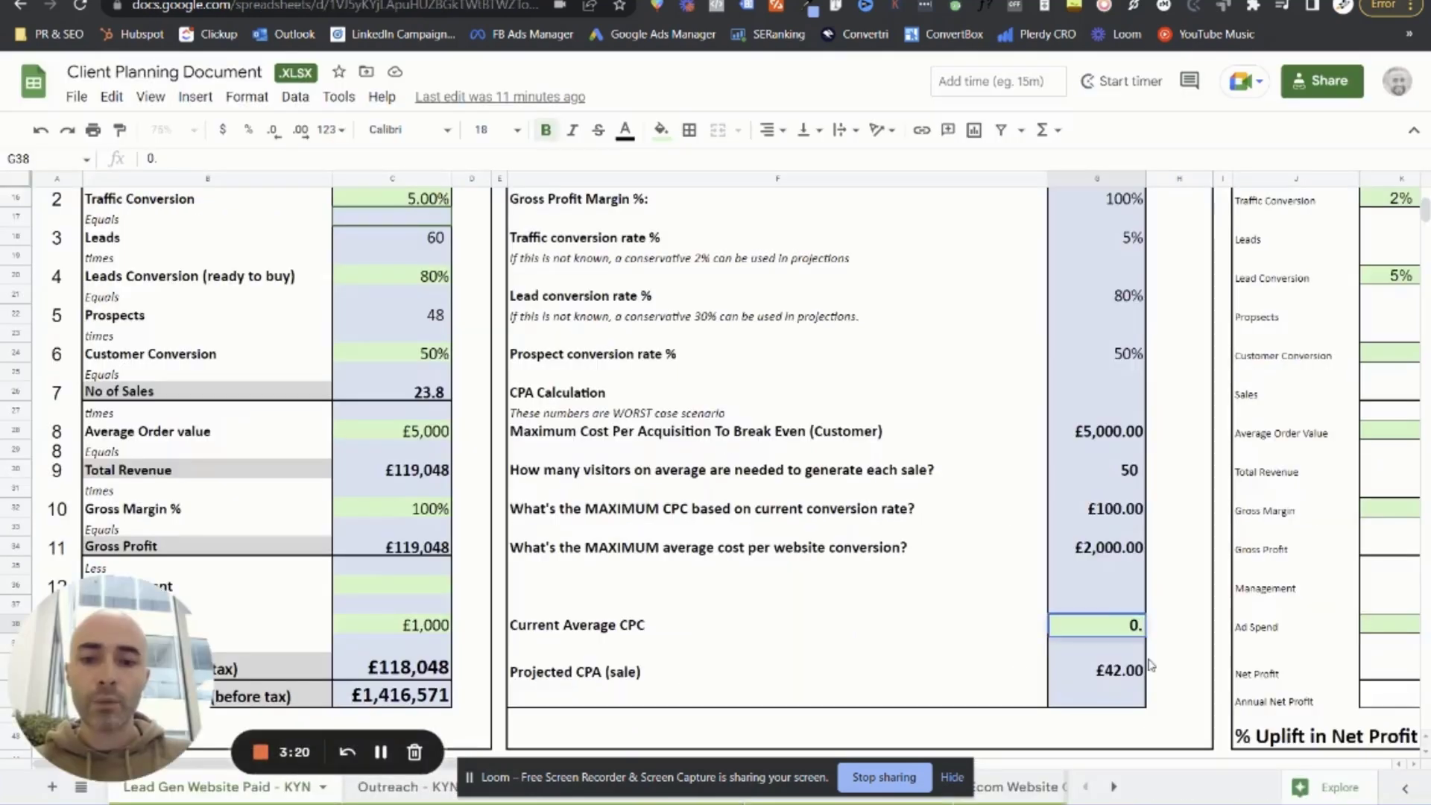
key(ctrl+Tab)
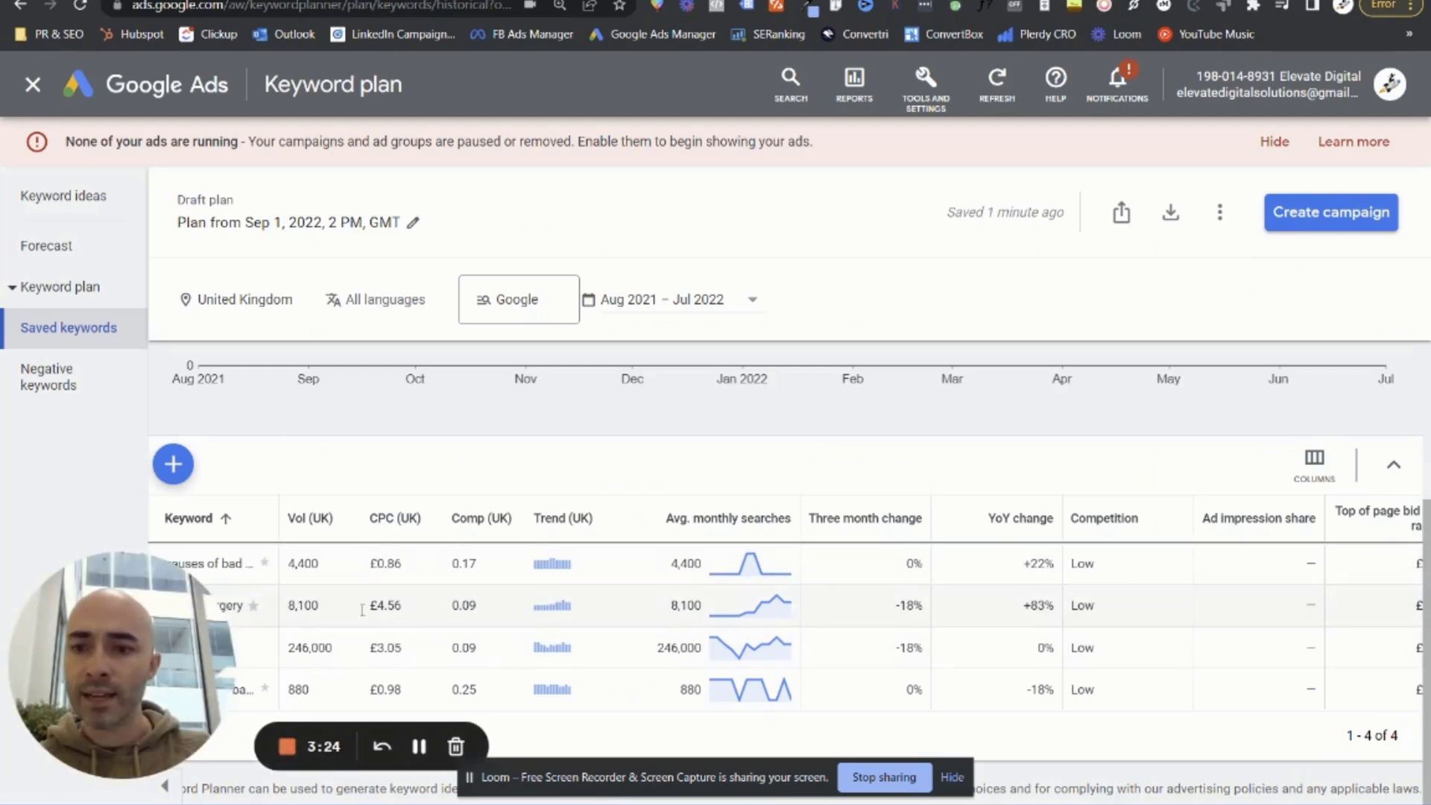
key(ctrl+shift+Tab)
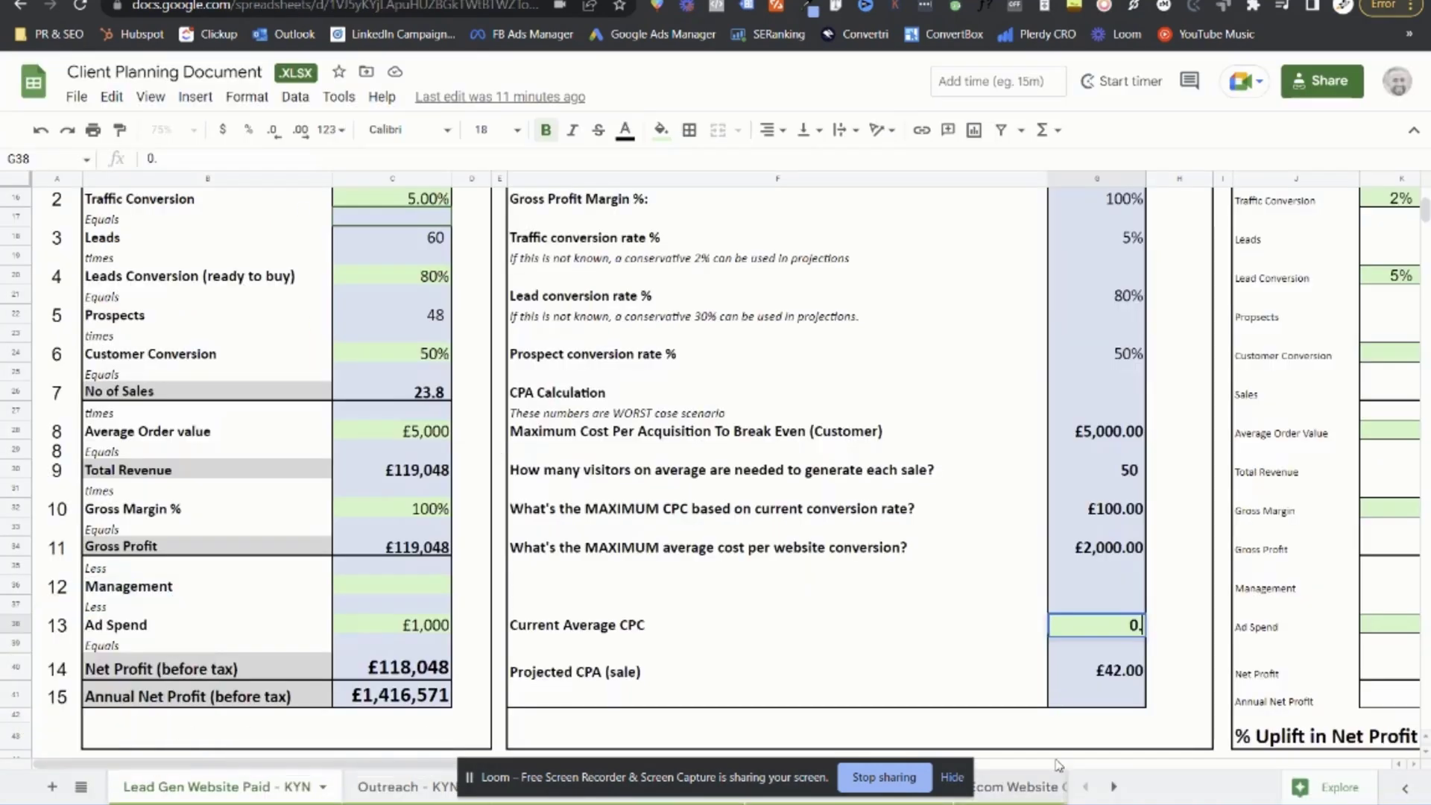
key(BackSpace)
key(BackSpace)
text(4.56)
key(Return)
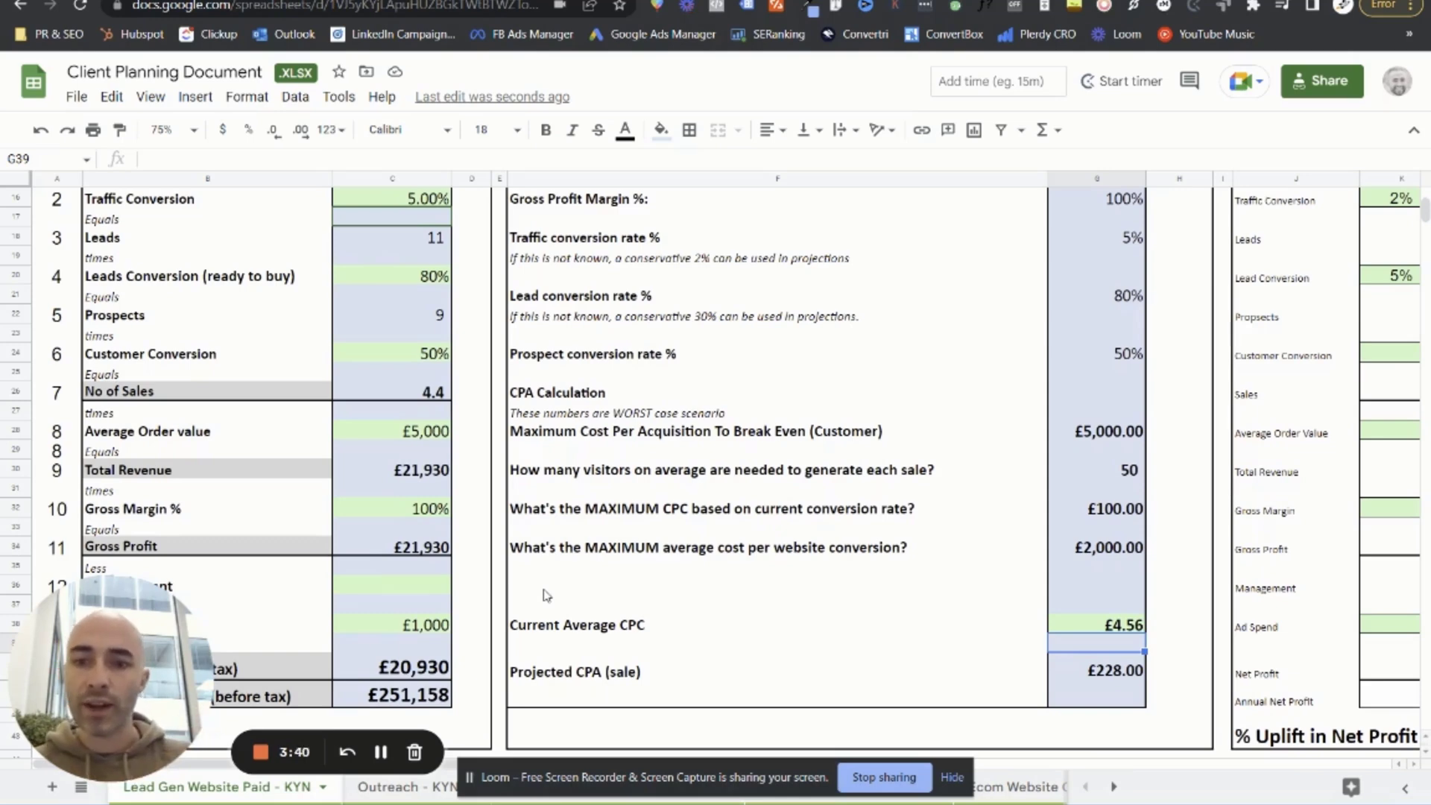
click(408, 630)
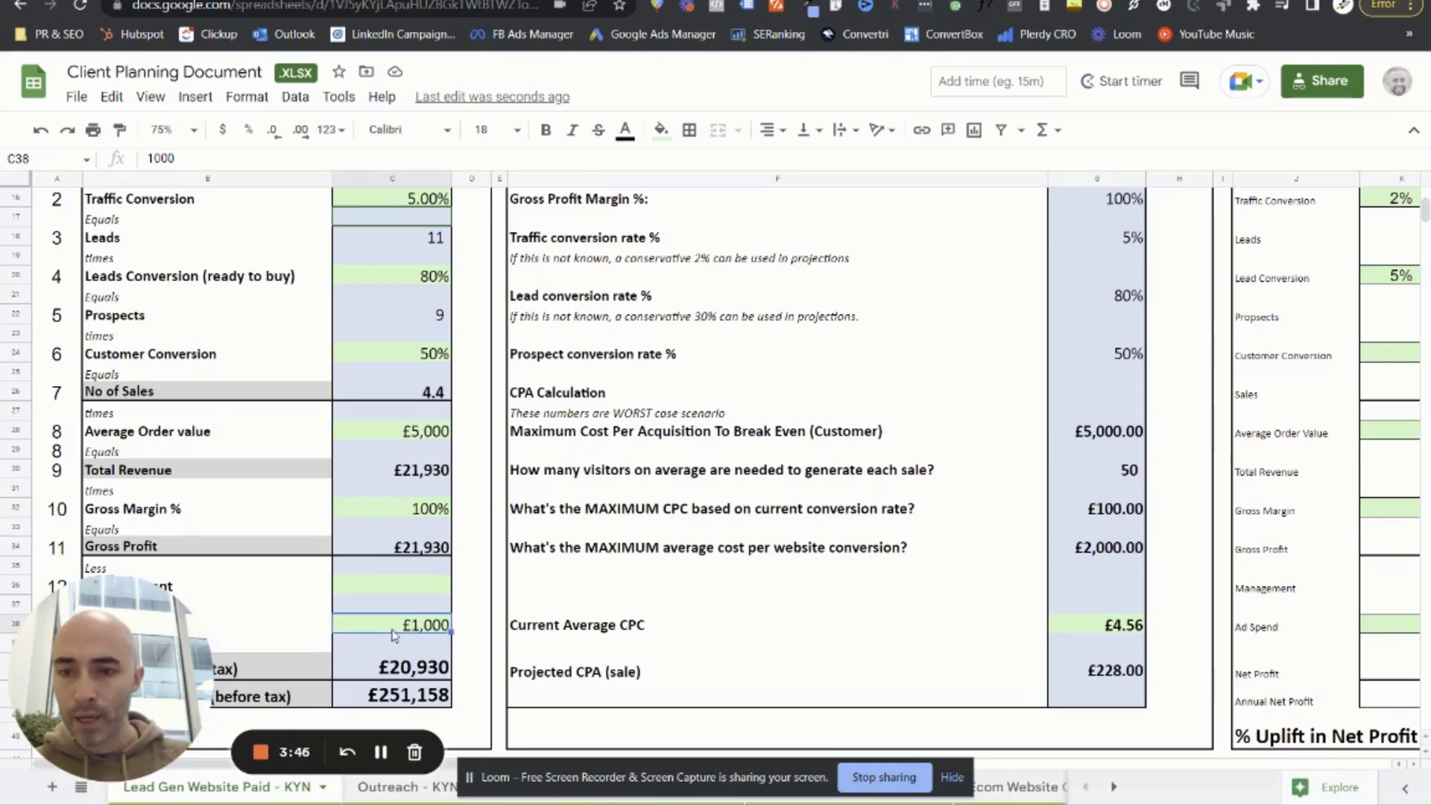
Inspect the traffic, leads and customer conversion cells, ending on the Average Order value
scroll(804, 609, up, 1)
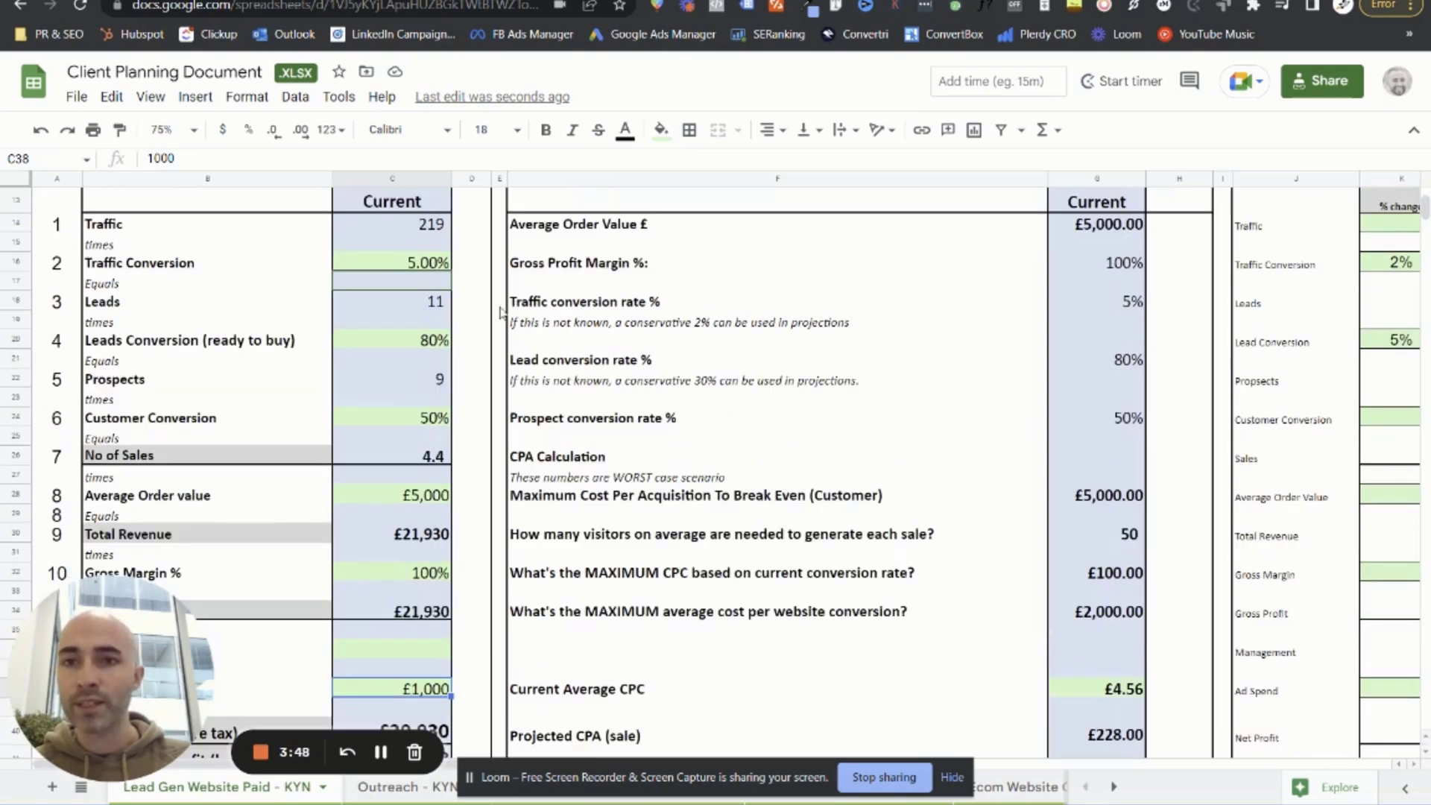
click(436, 233)
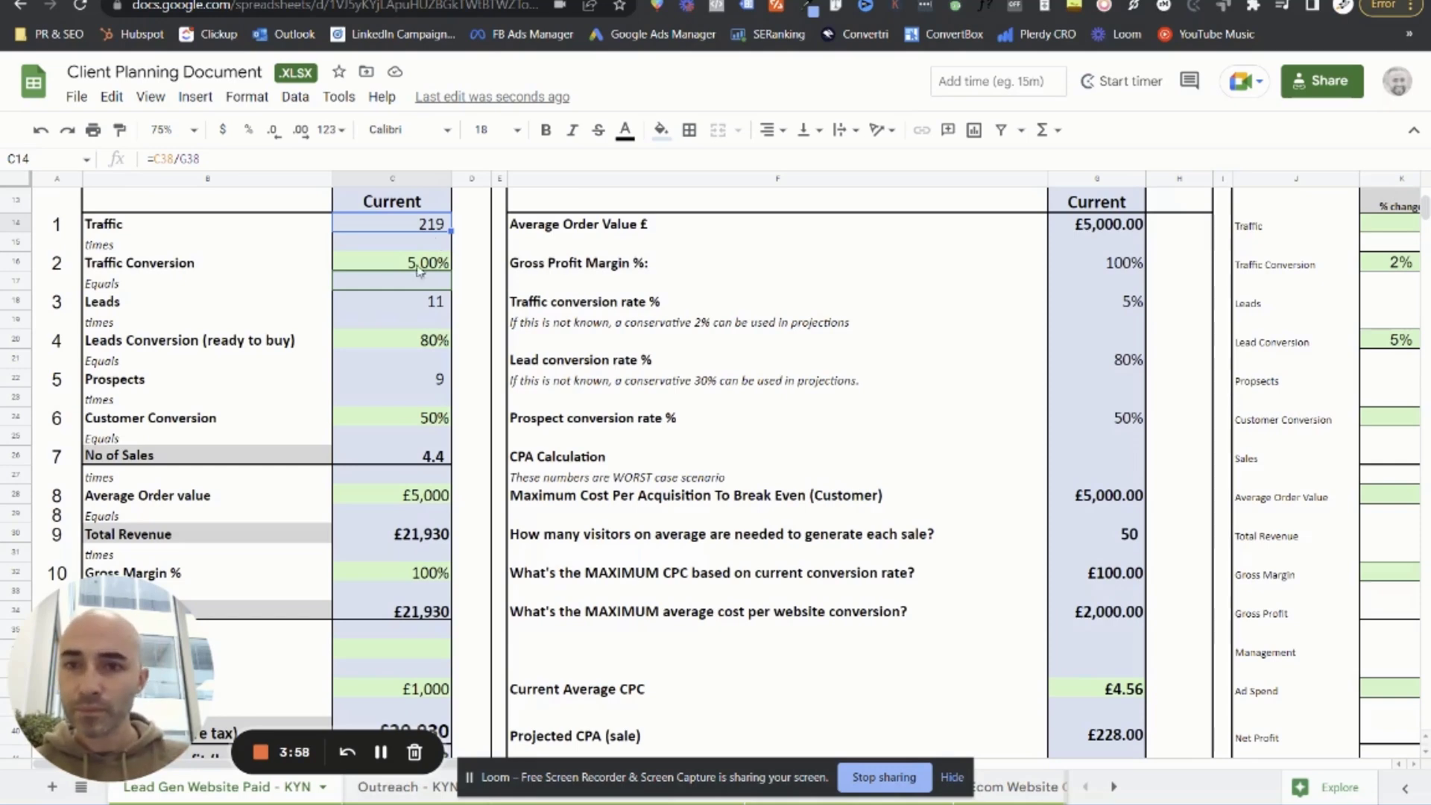
click(423, 266)
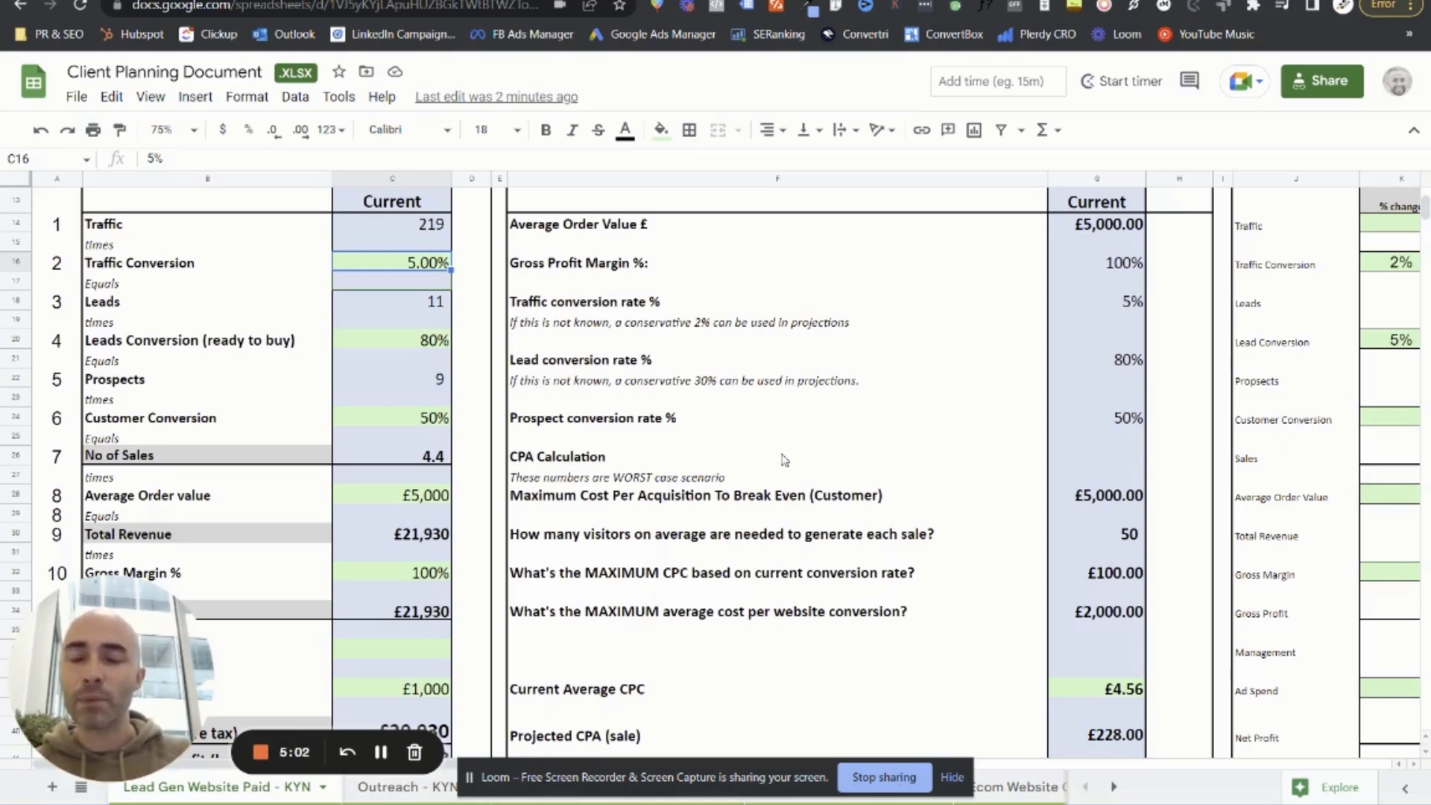
click(429, 306)
click(428, 347)
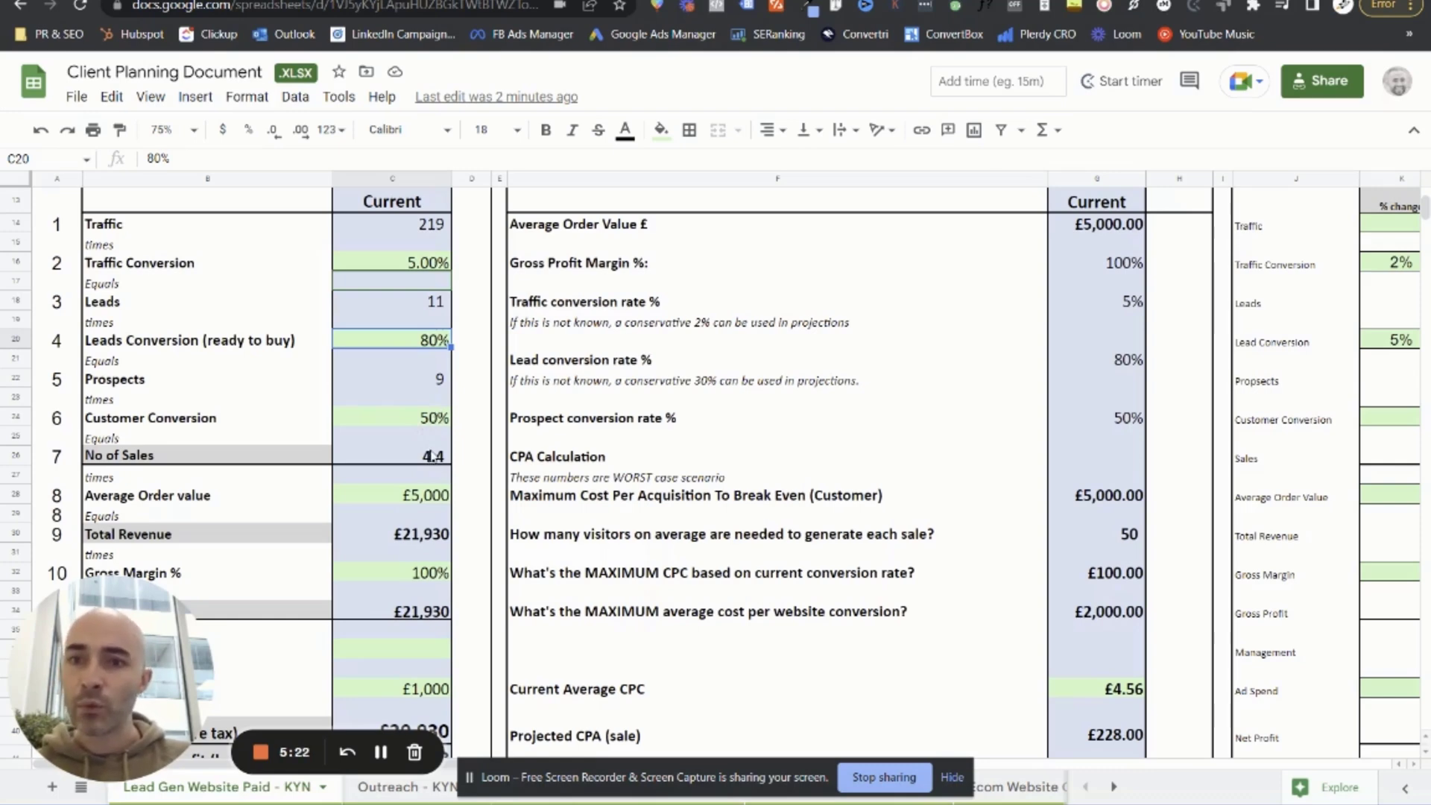
click(433, 425)
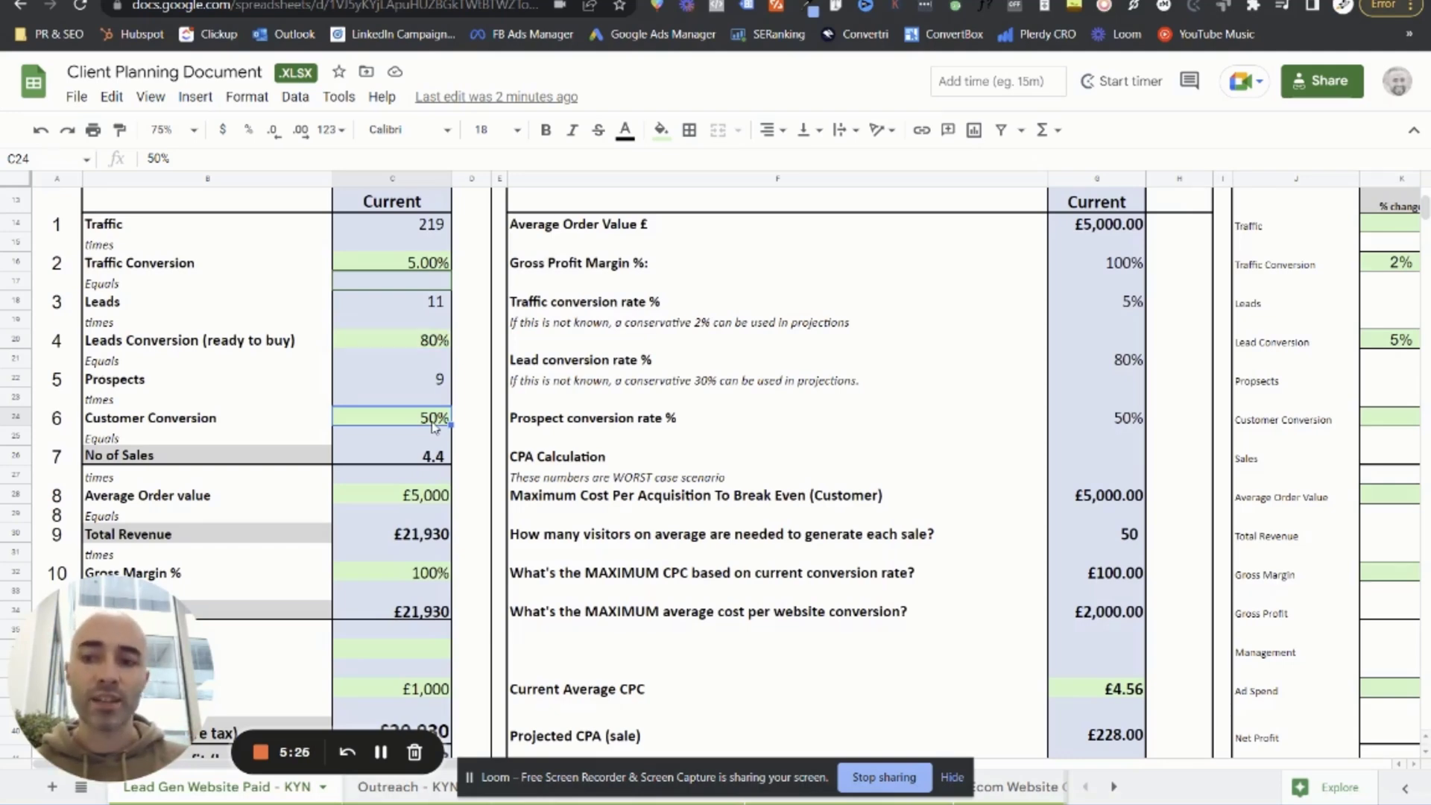
click(429, 497)
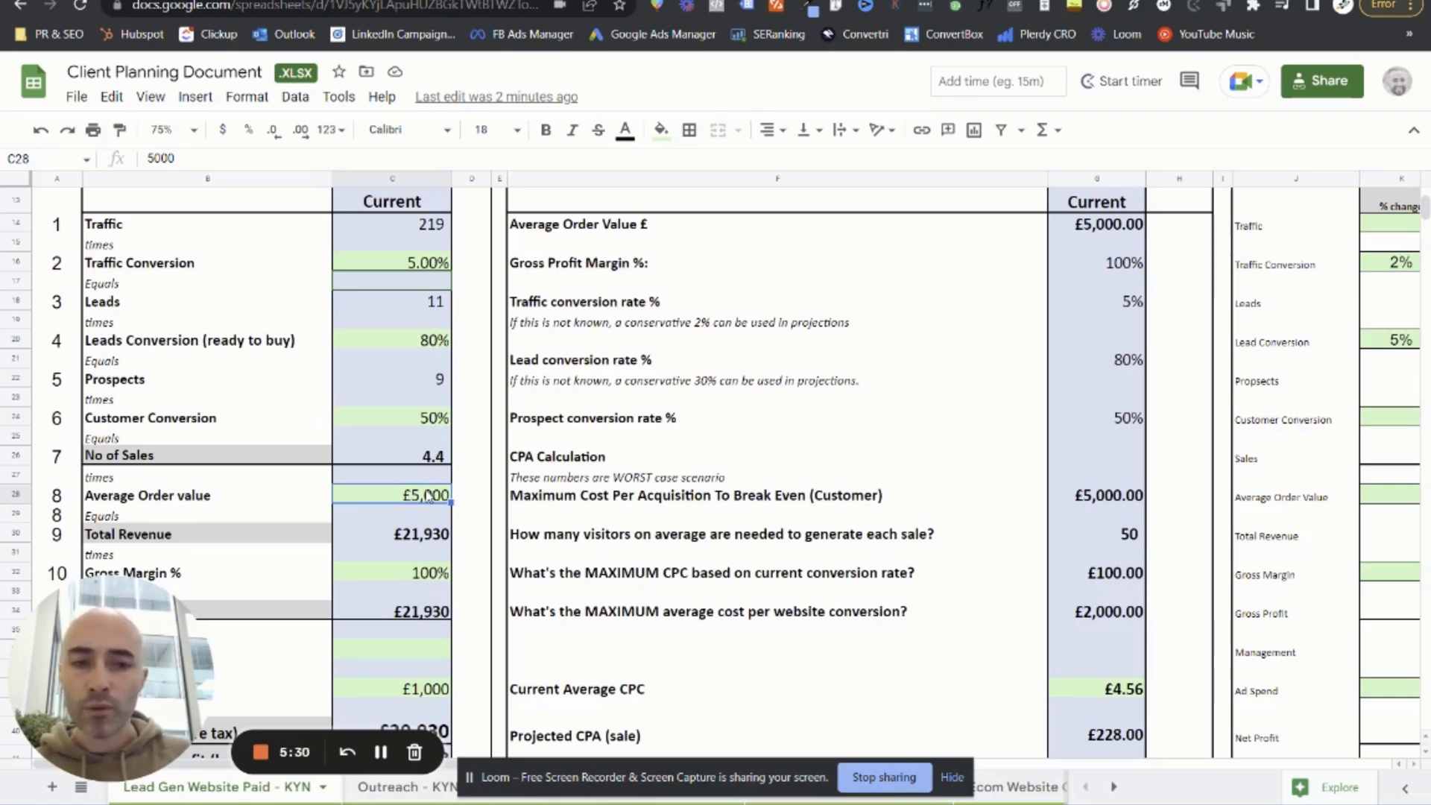
text(500)
key(Return)
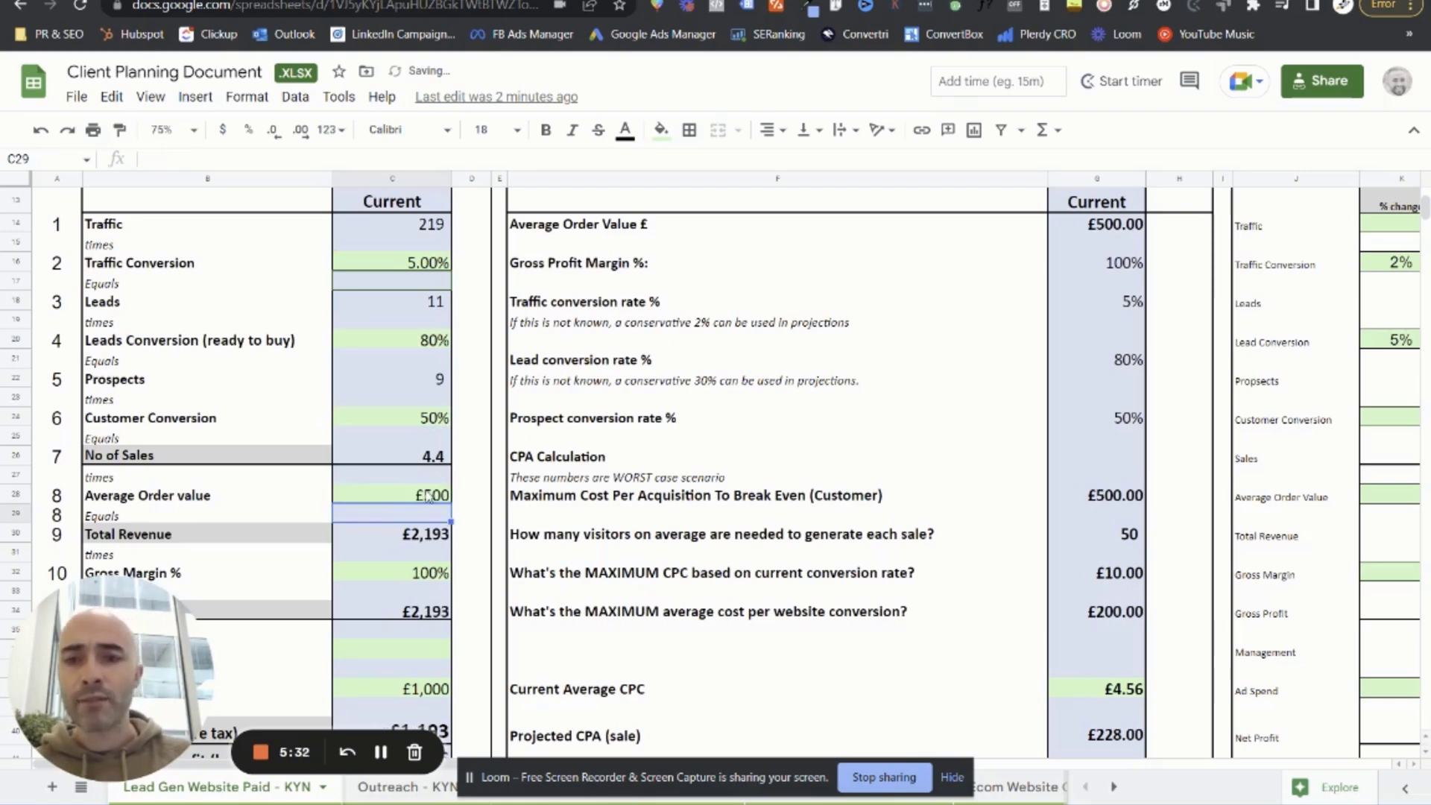
scroll(429, 497, down, 1)
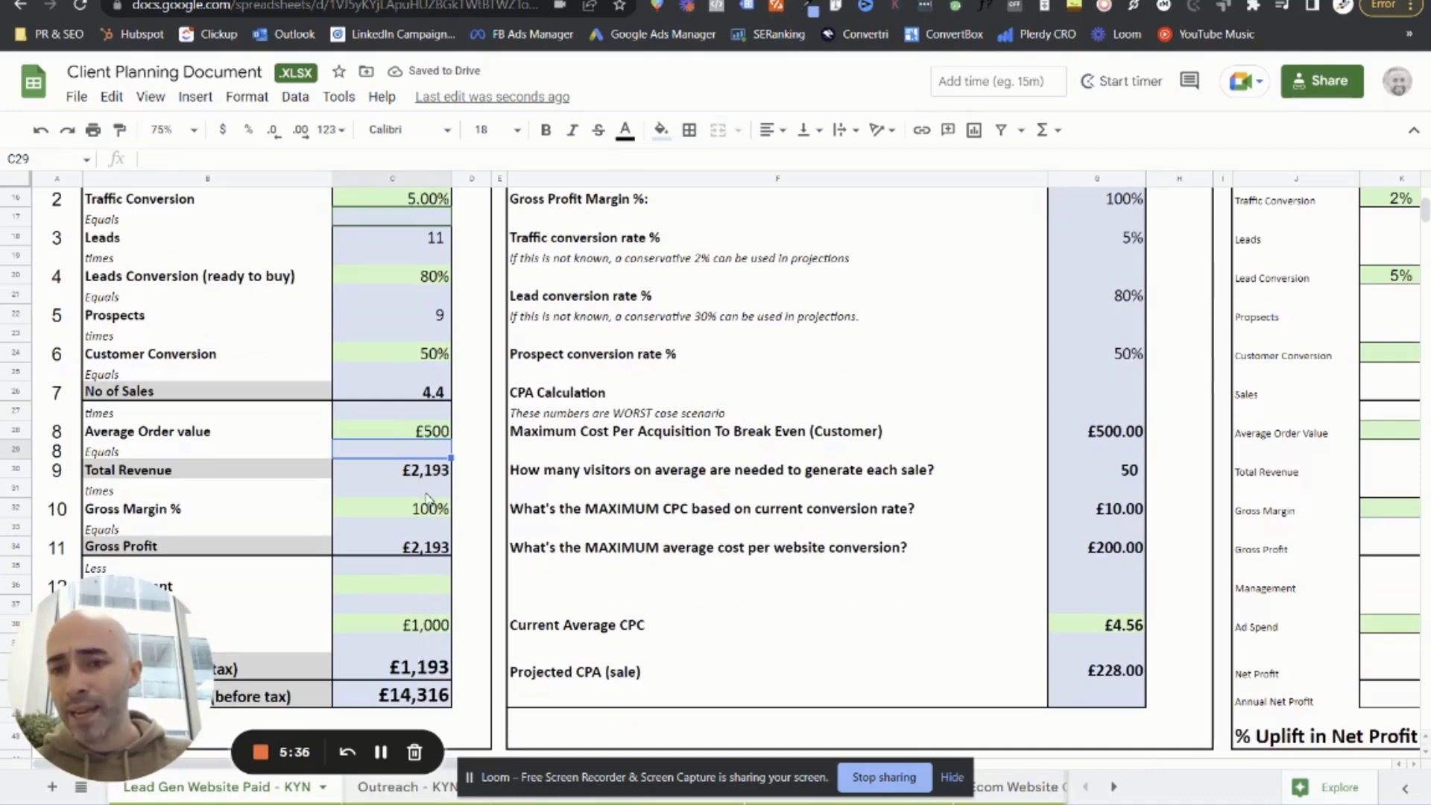
scroll(430, 499, down, 1)
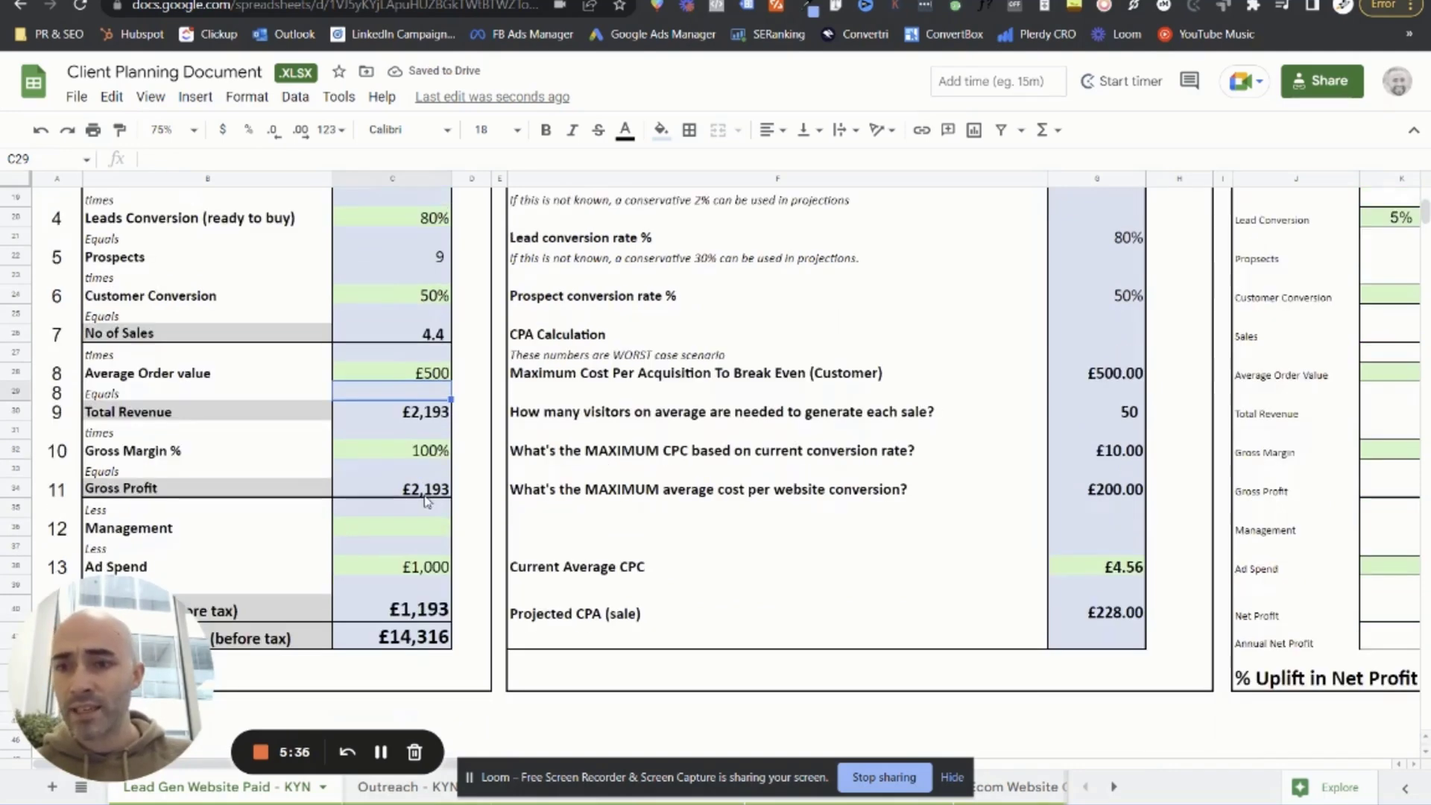
click(439, 453)
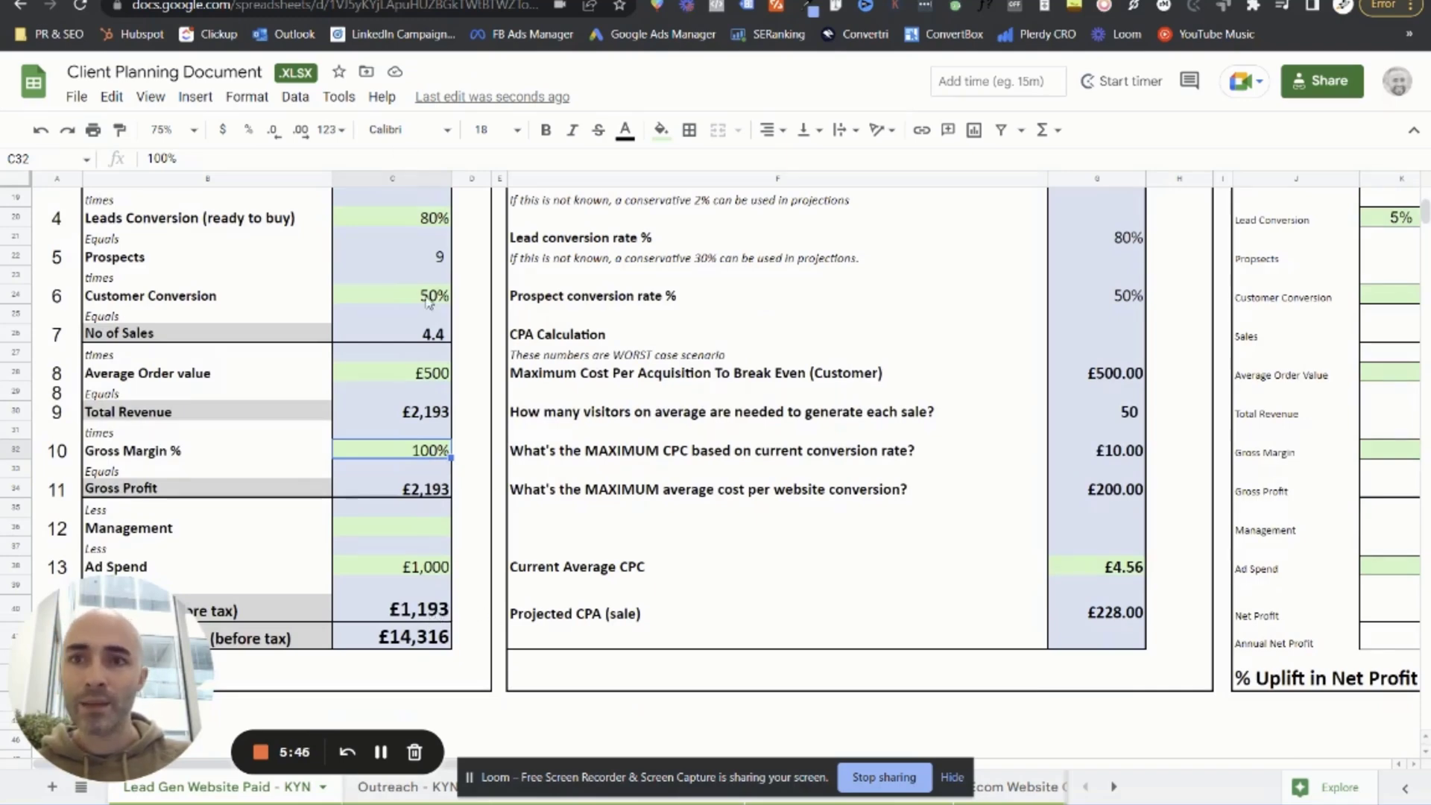
Enter the first keyword's £0.86 CPC from the keyword plan as the Current Average CPC
key(ctrl+Tab)
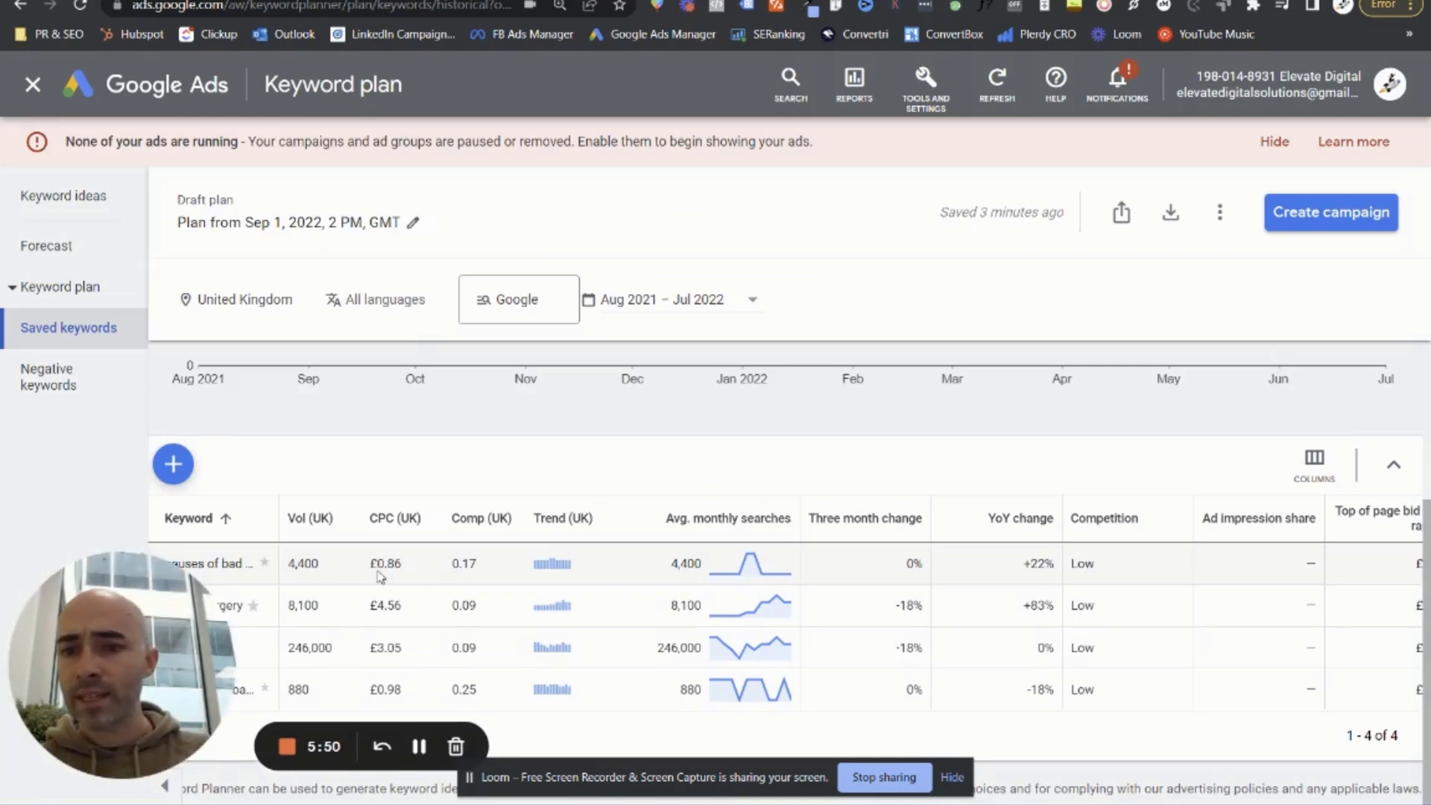
key(ctrl+shift+Tab)
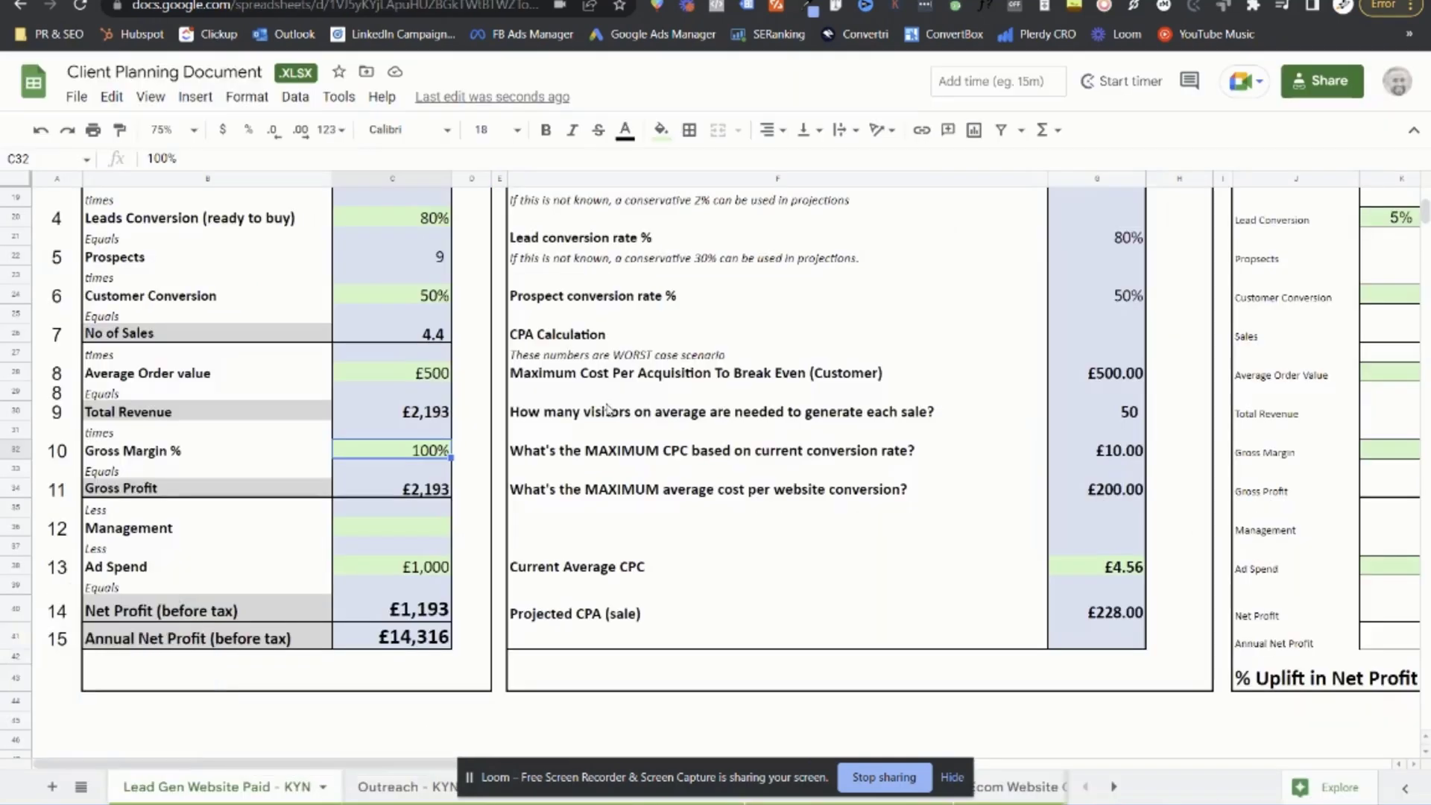
text(0.86)
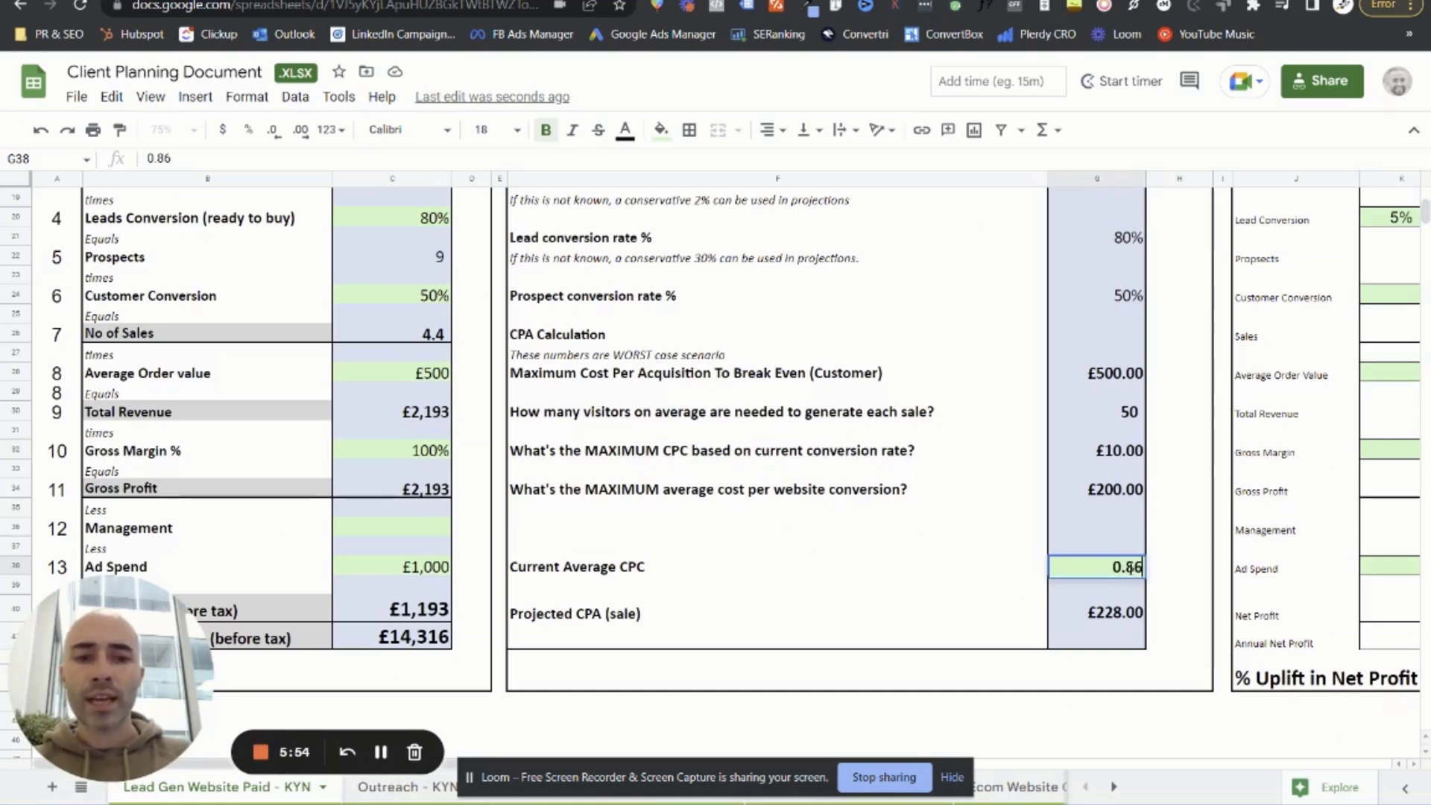
key(Return)
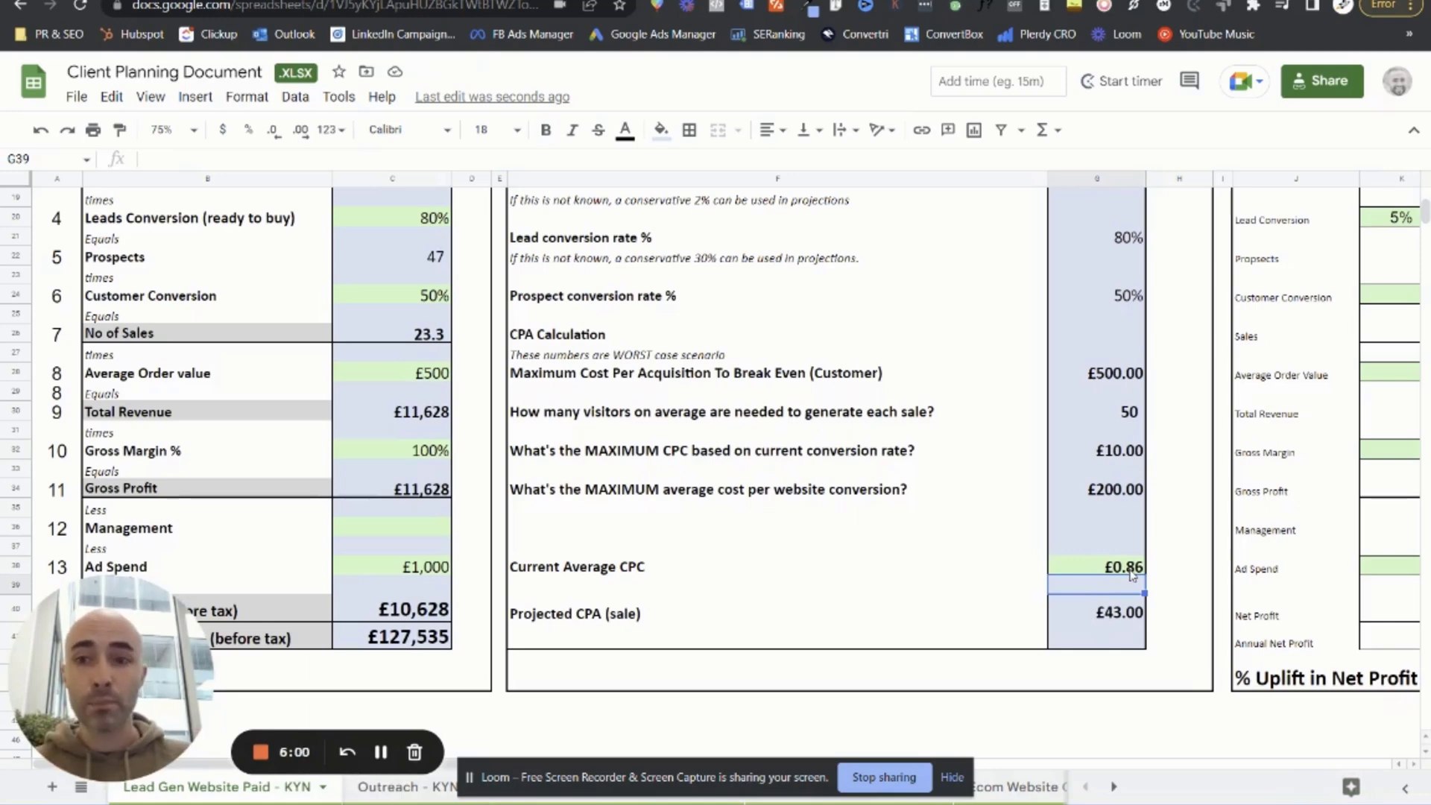
click(768, 415)
scroll(768, 425, up, 2)
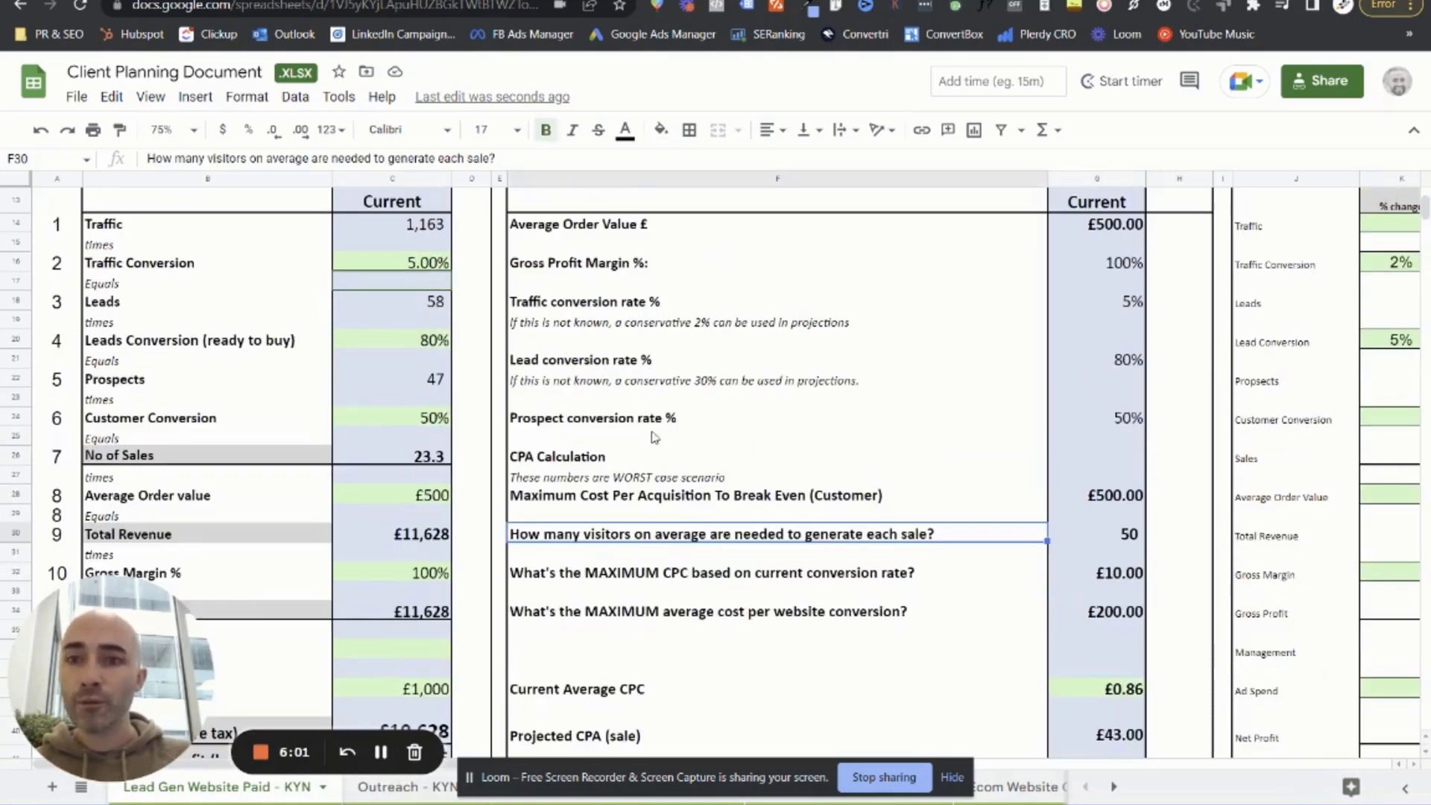
Try 1%, then settle on 2% for the Traffic Conversion rate
click(427, 272)
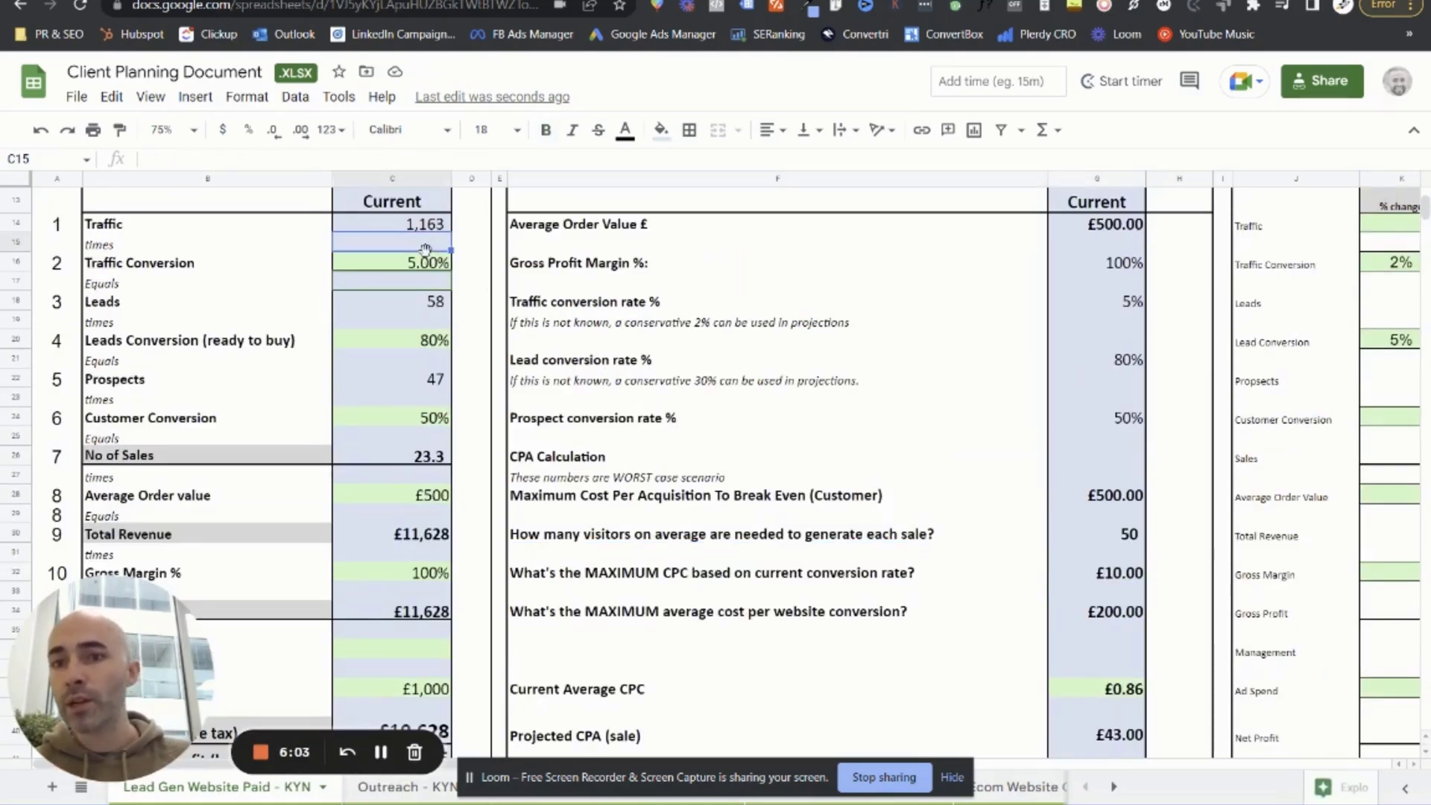
text(1)
click(484, 400)
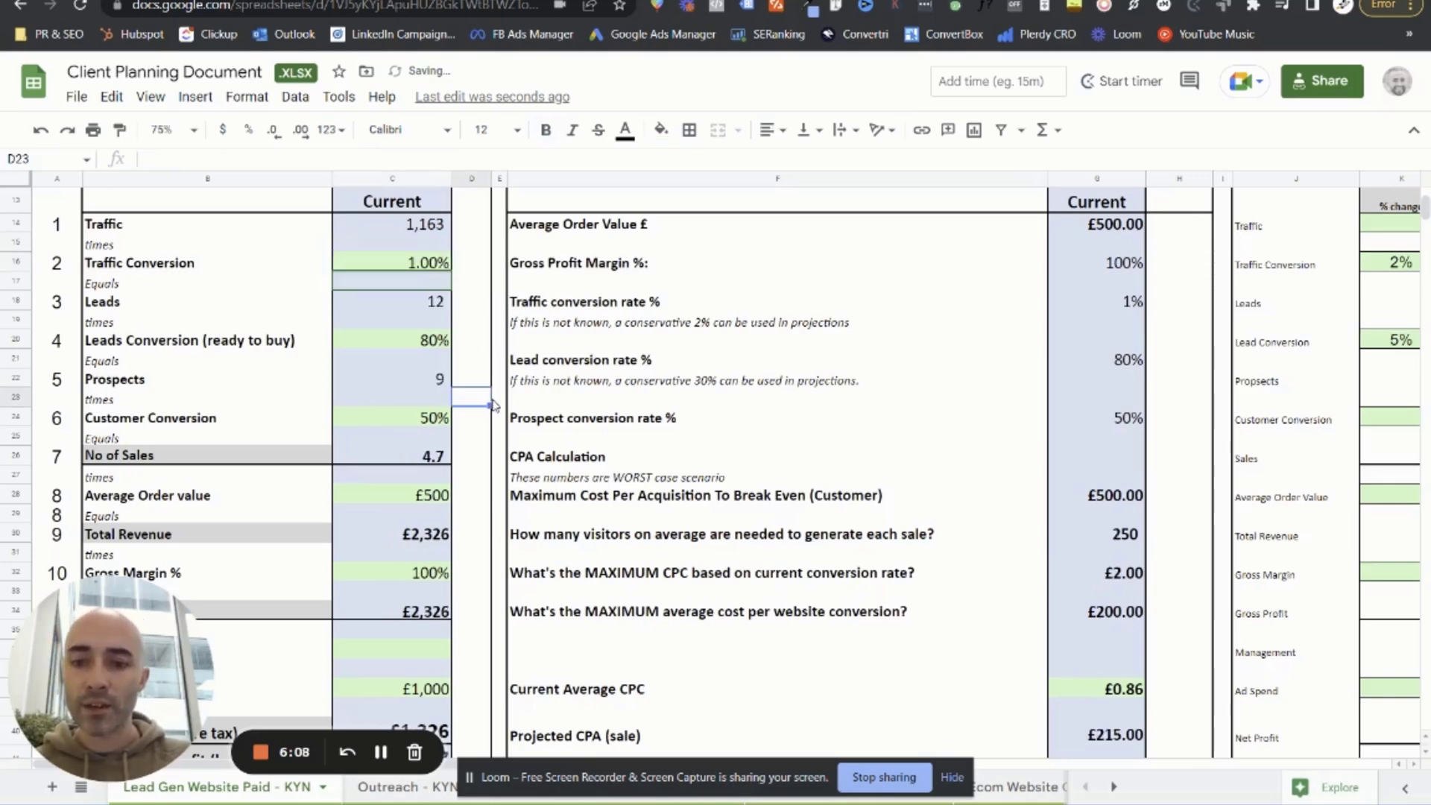
scroll(492, 402, down, 1)
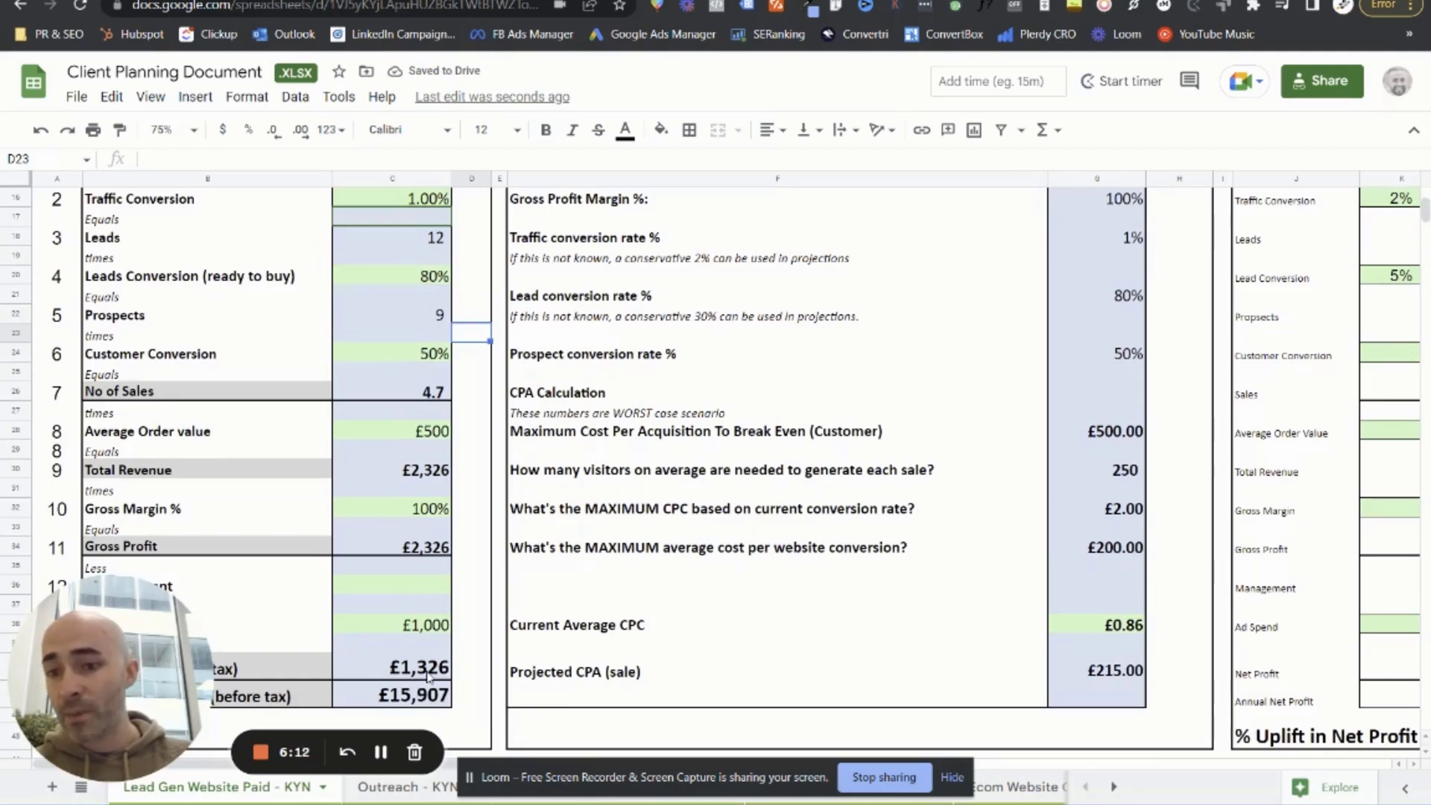
scroll(427, 674, up, 1)
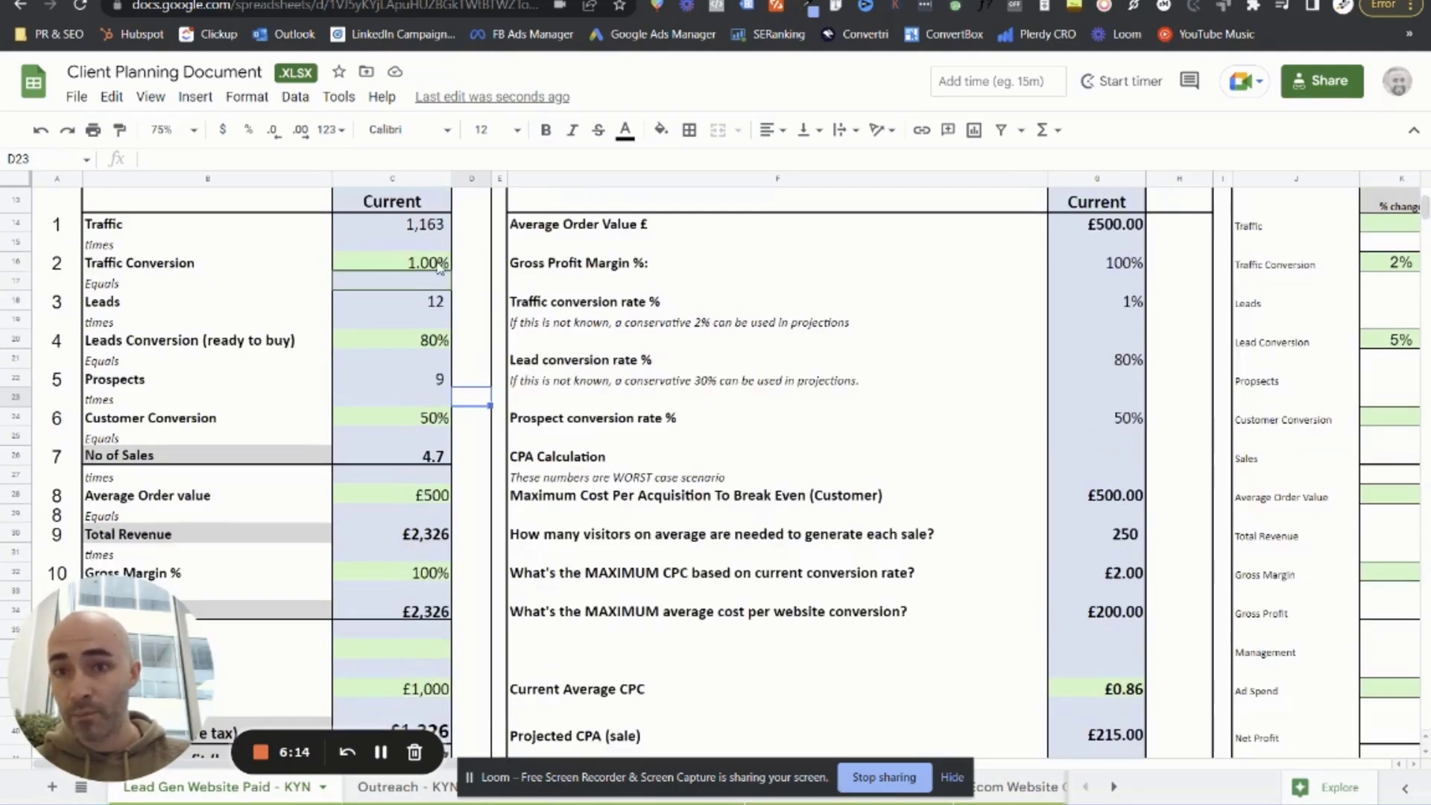
click(417, 263)
text(2)
click(493, 319)
scroll(408, 620, down, 2)
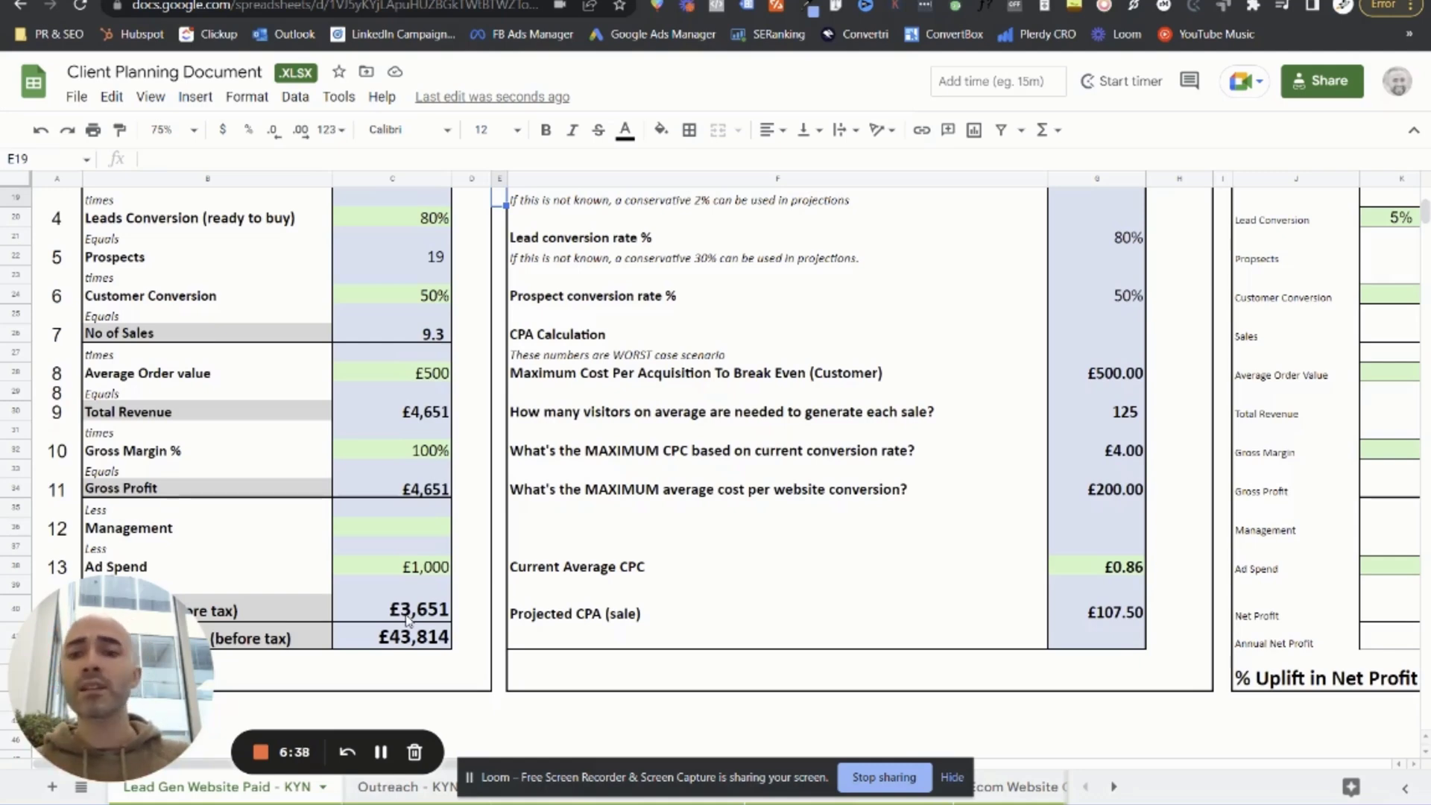
click(583, 418)
scroll(583, 417, up, 5)
key(ctrl+Tab)
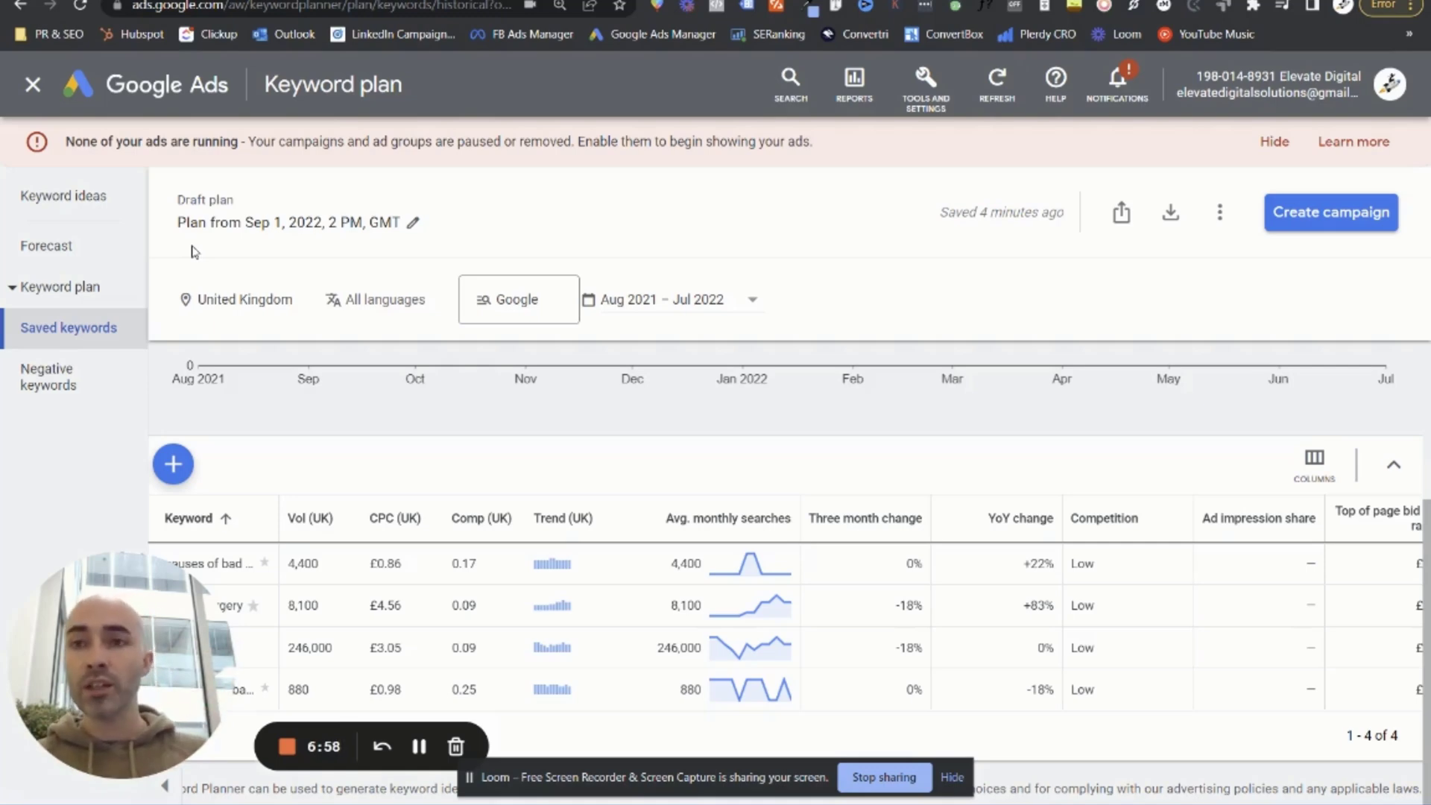
key(ctrl+Tab)
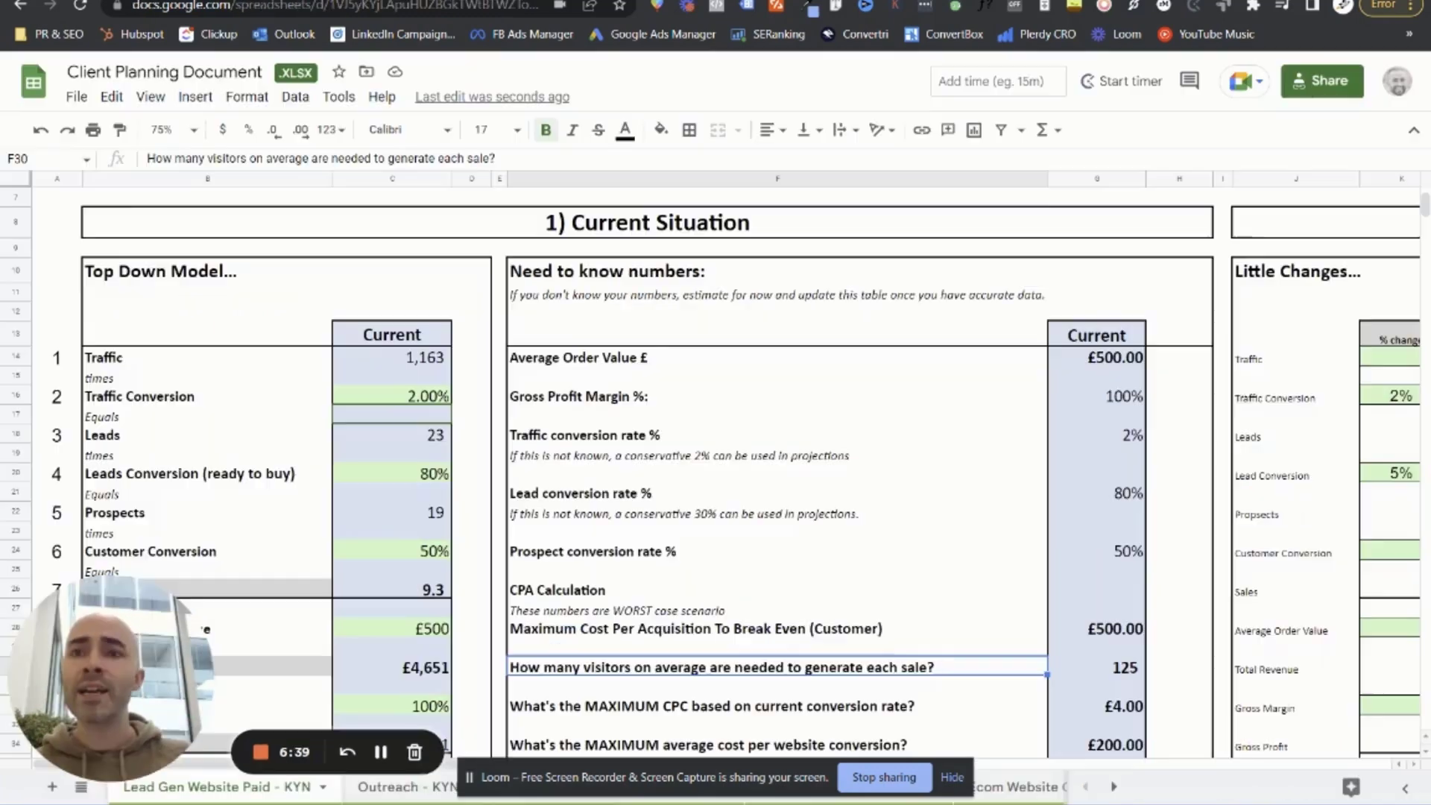
click(396, 399)
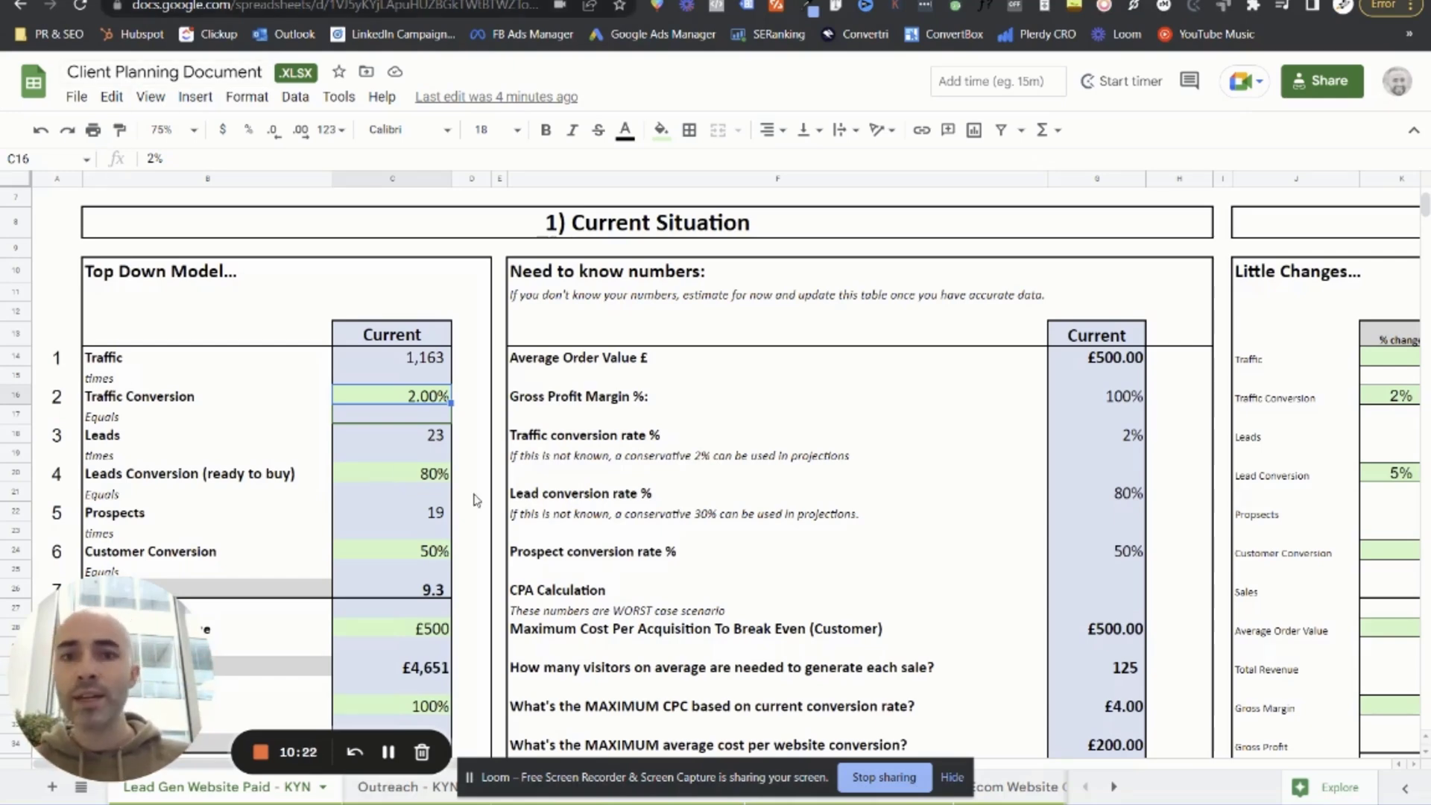
Try 1%, then set Traffic Conversion to 3% and scroll down to the profit totals
click(526, 497)
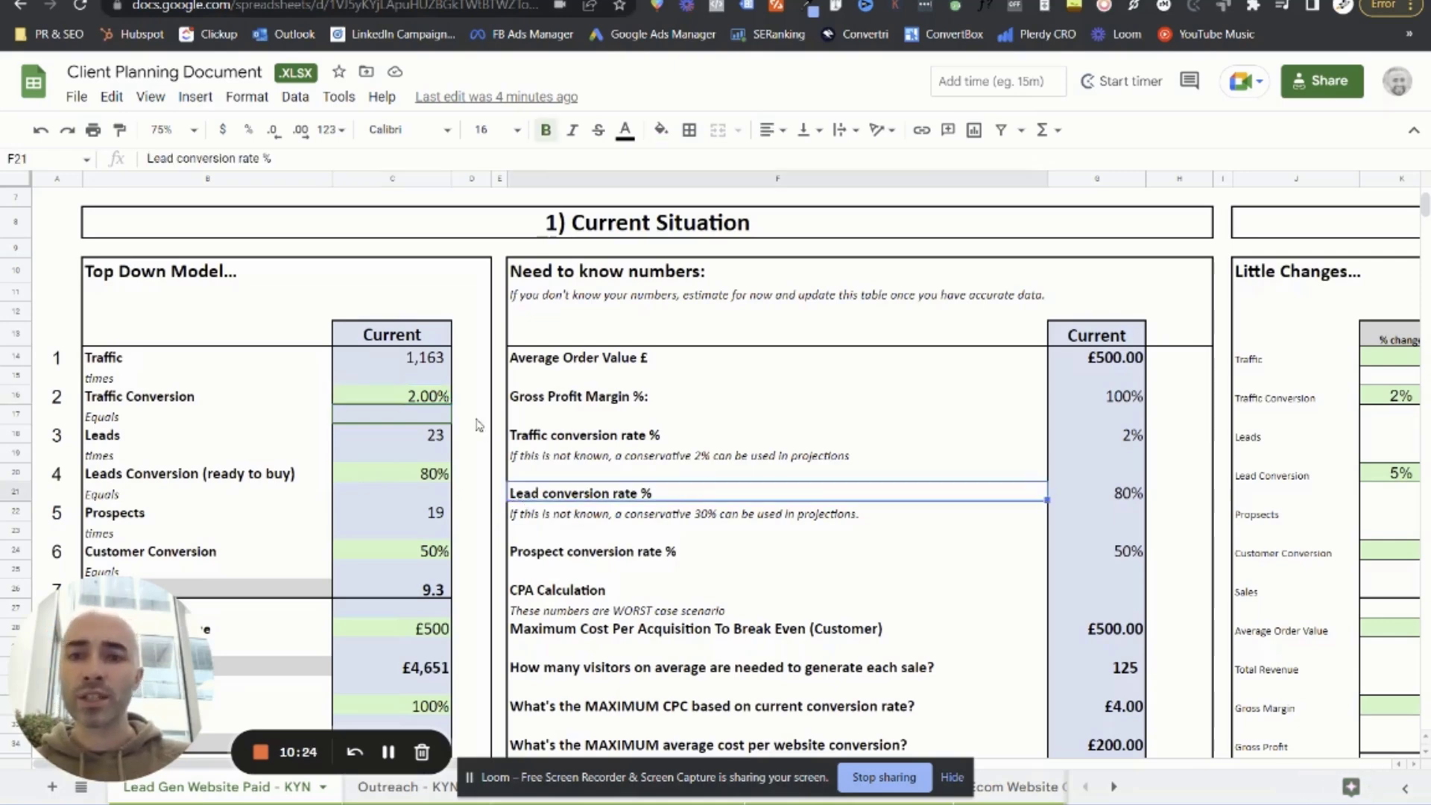
click(446, 398)
text(1)
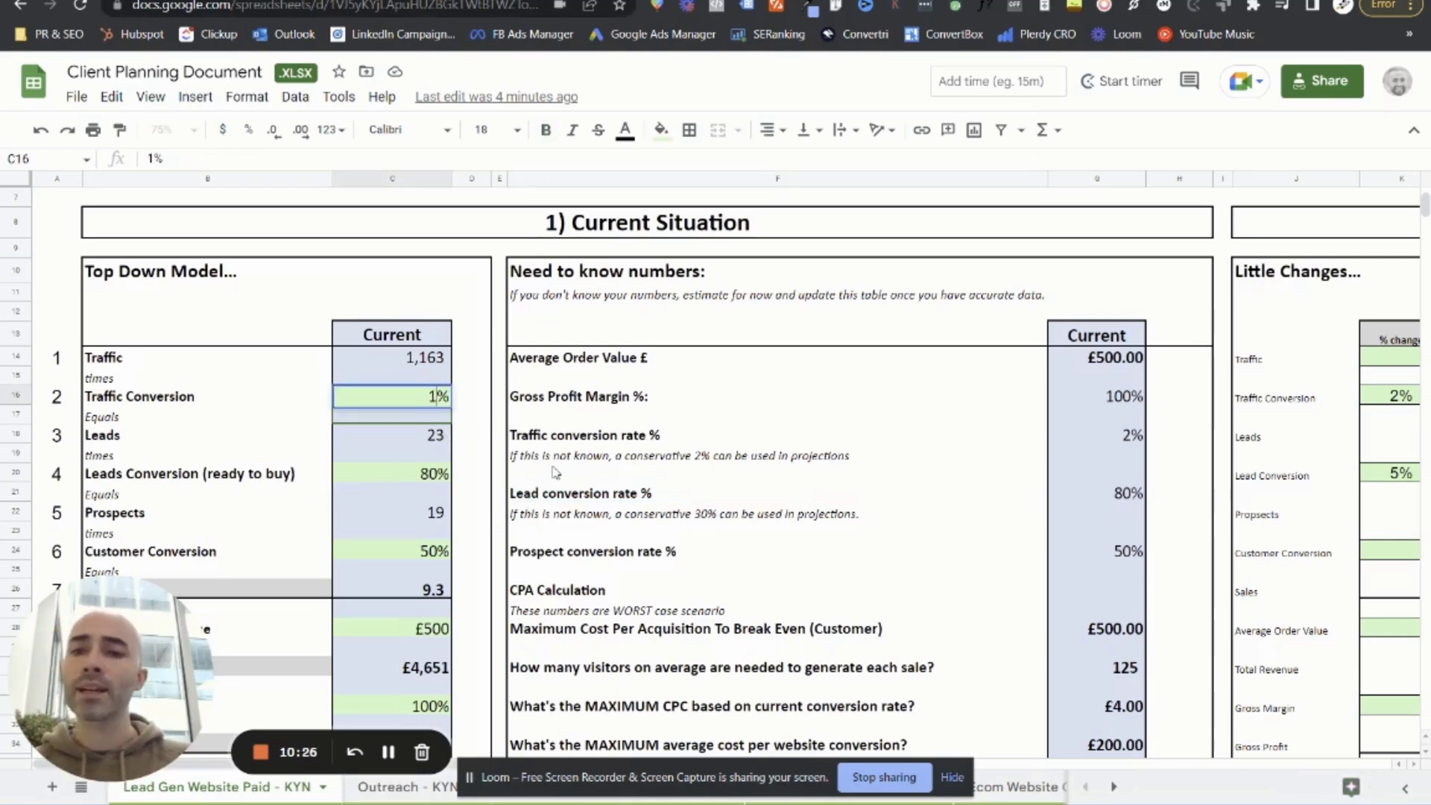
click(555, 472)
click(440, 402)
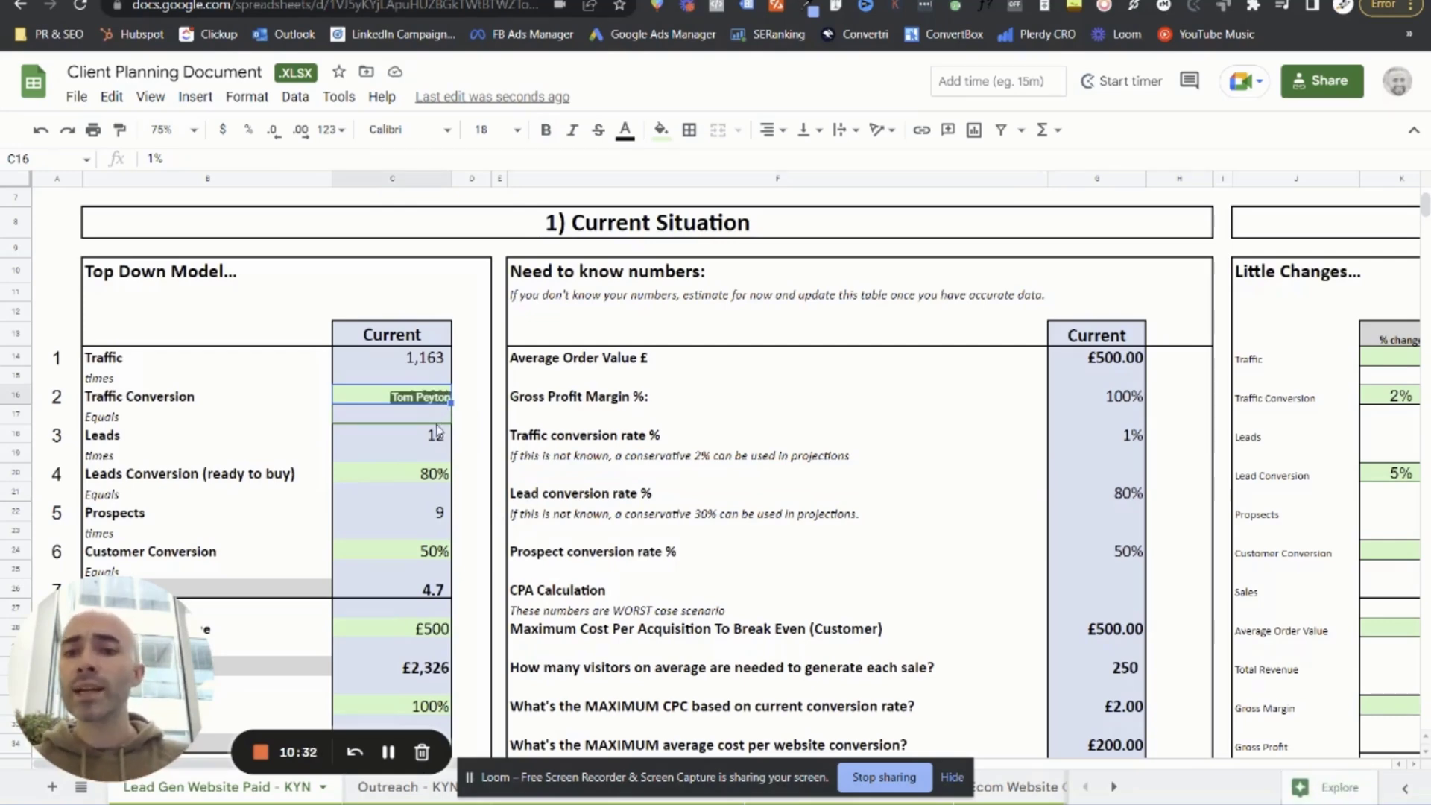
click(467, 442)
click(397, 398)
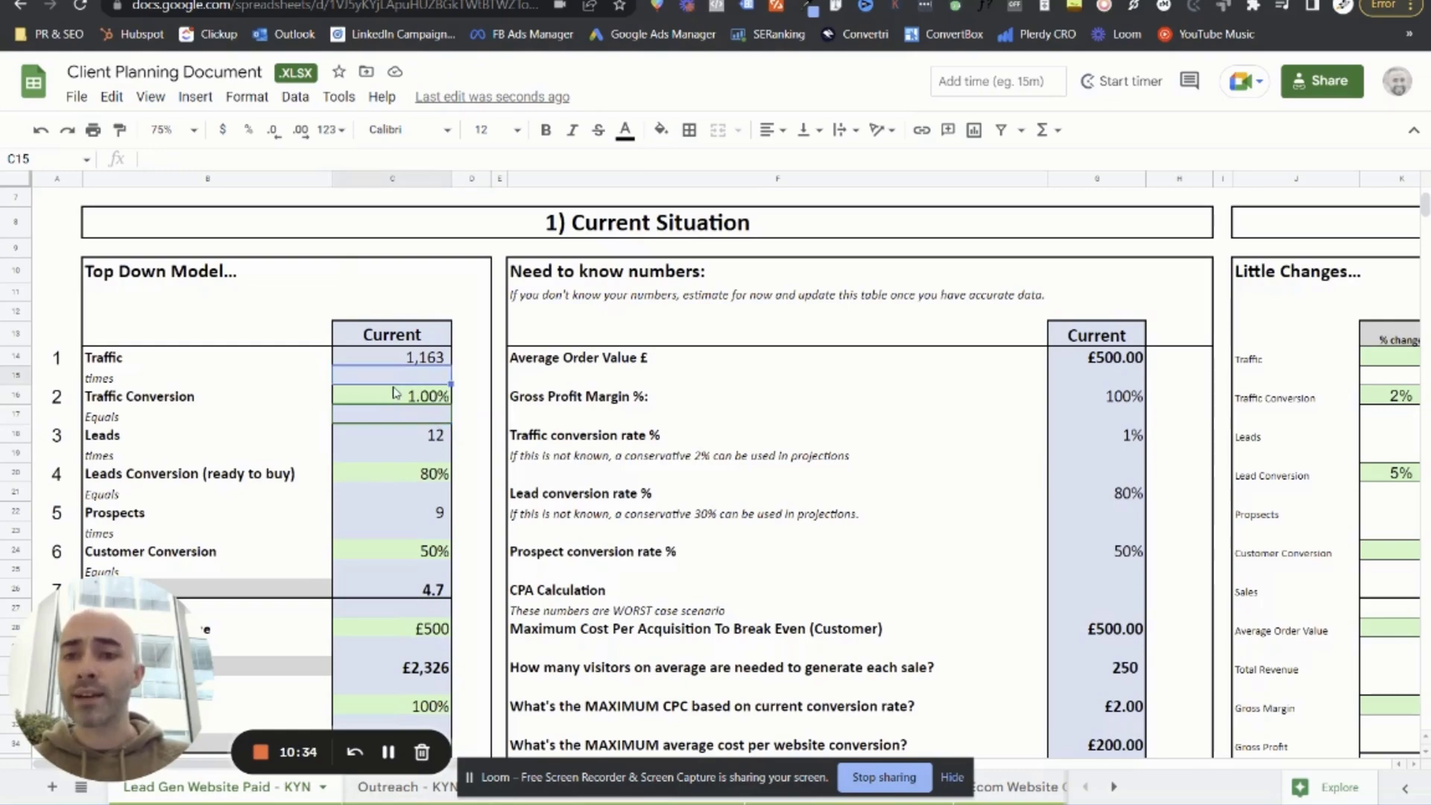
text(3)
click(477, 476)
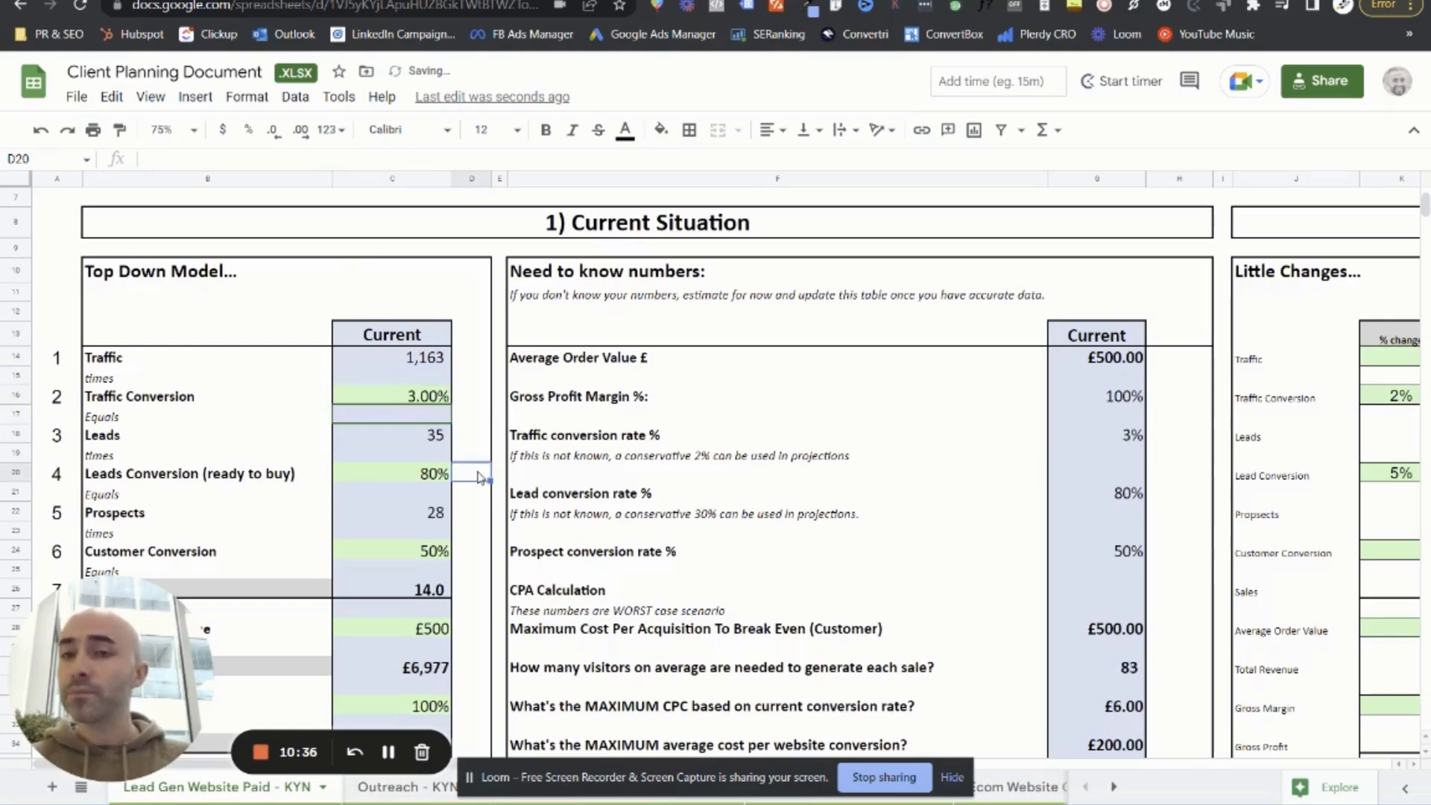
scroll(480, 477, down, 1)
scroll(480, 478, down, 4)
scroll(480, 486, down, 1)
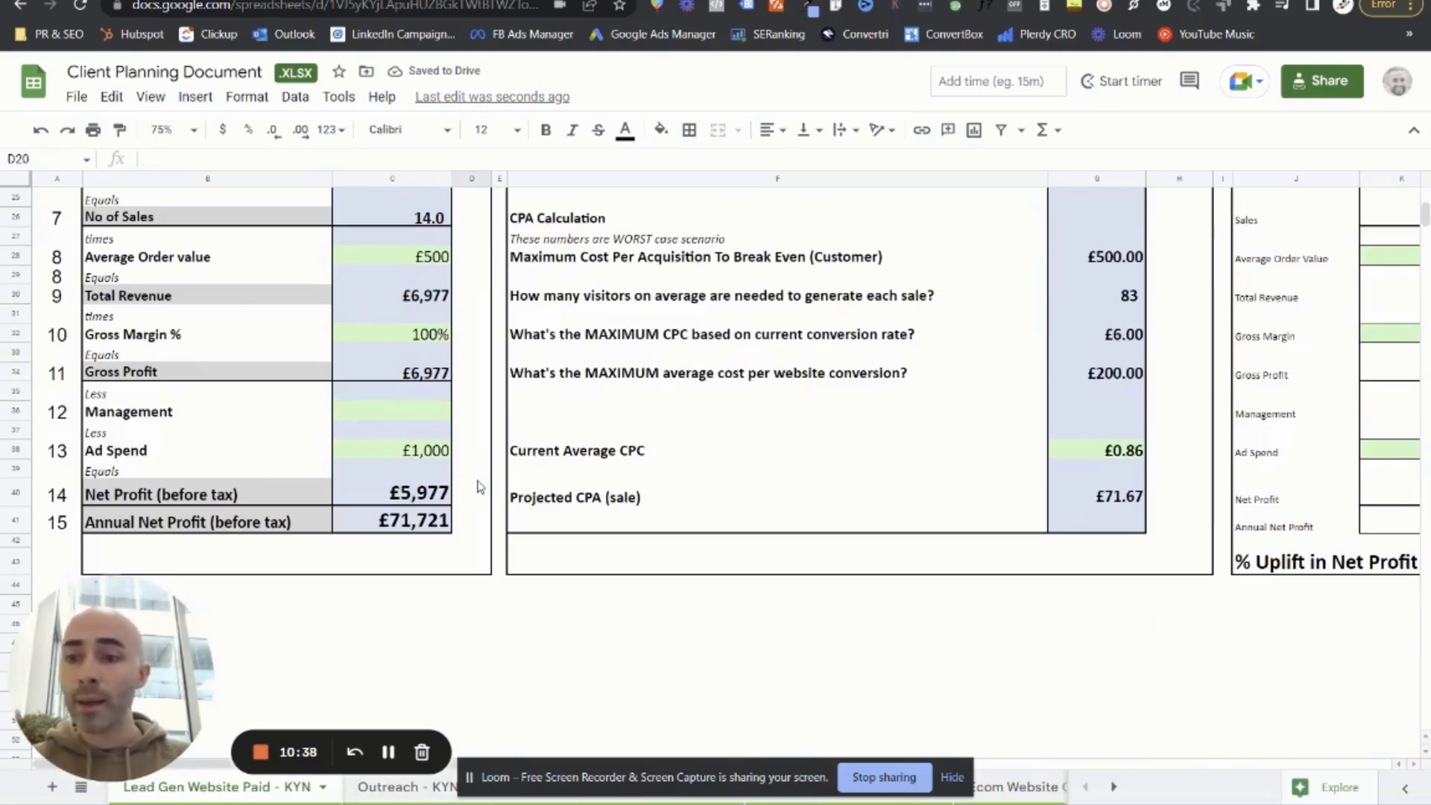